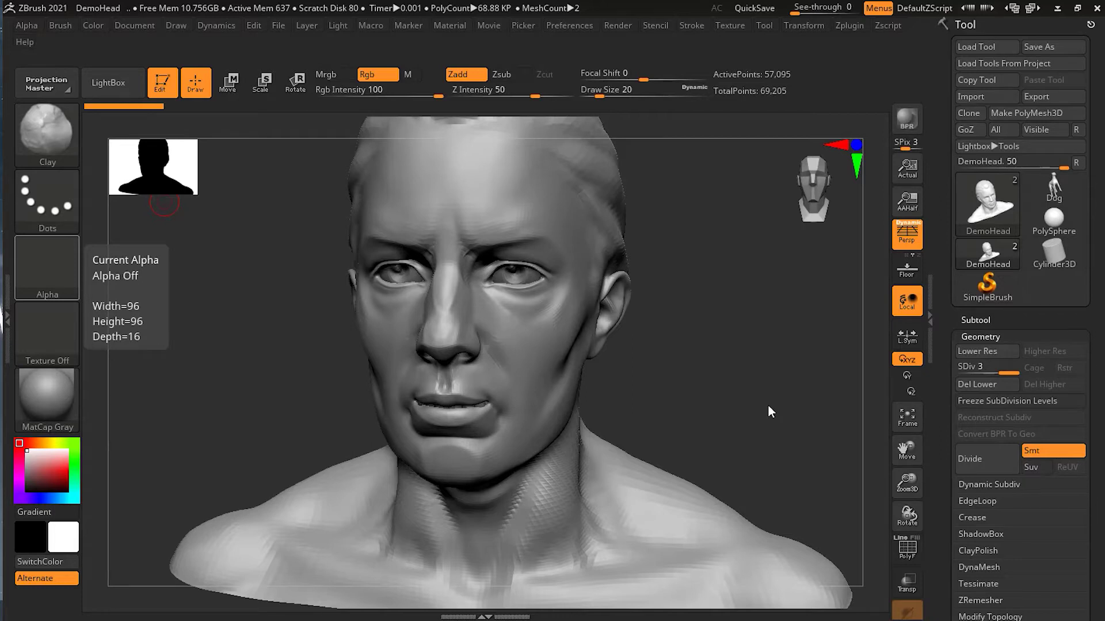
Load DemoSoldier.ZPR from LightBox Project, answering No to saving the DemoHead changes
drag(761, 406, 762, 412)
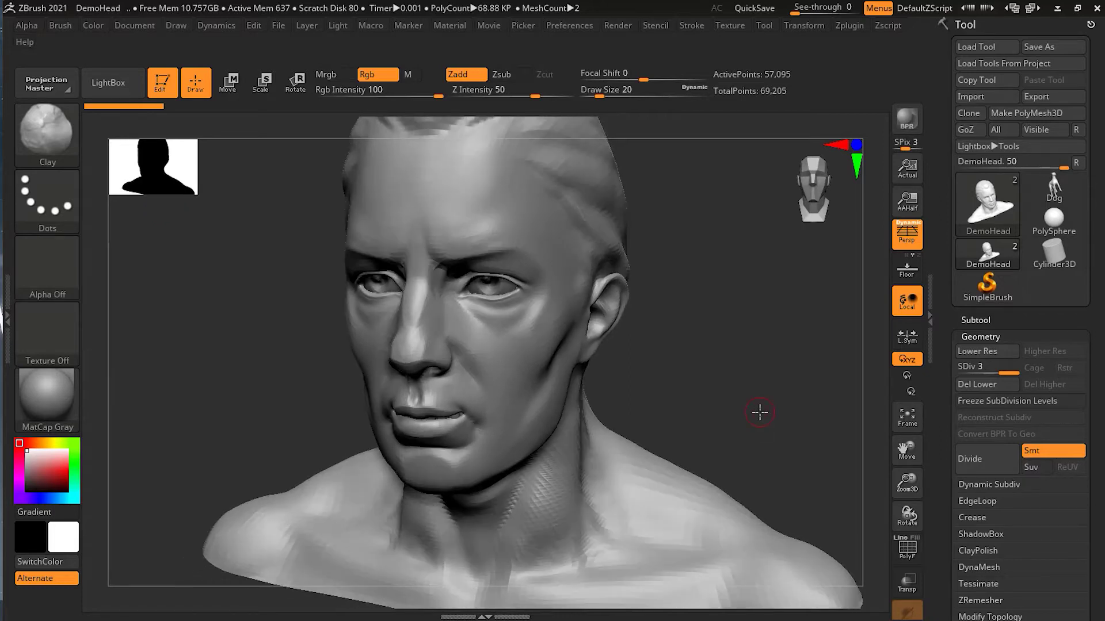
drag(797, 352, 767, 386)
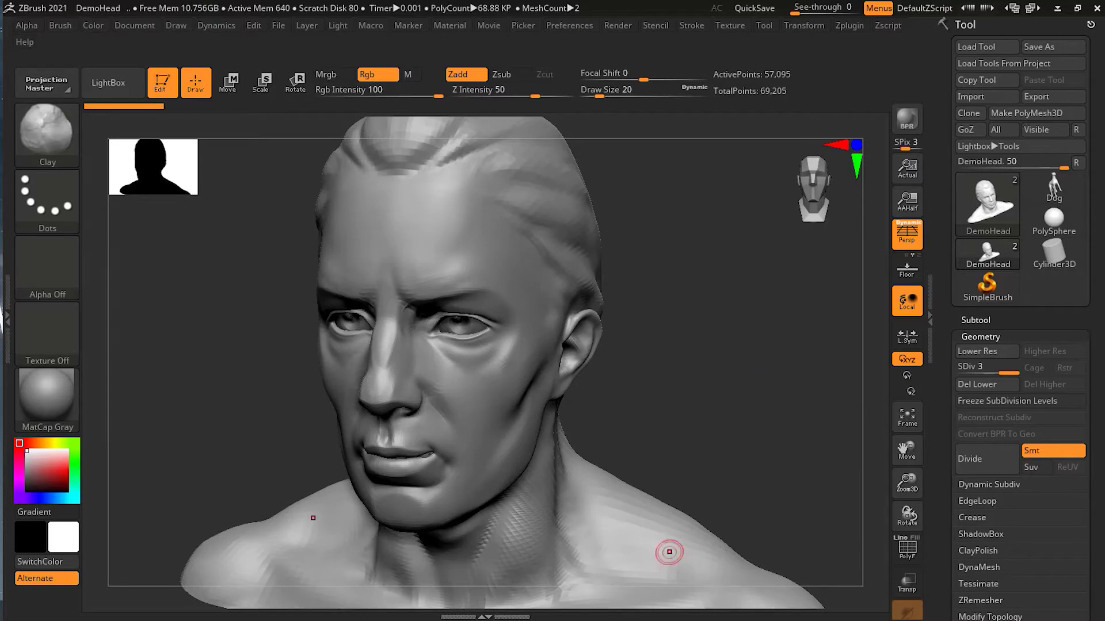
click(118, 81)
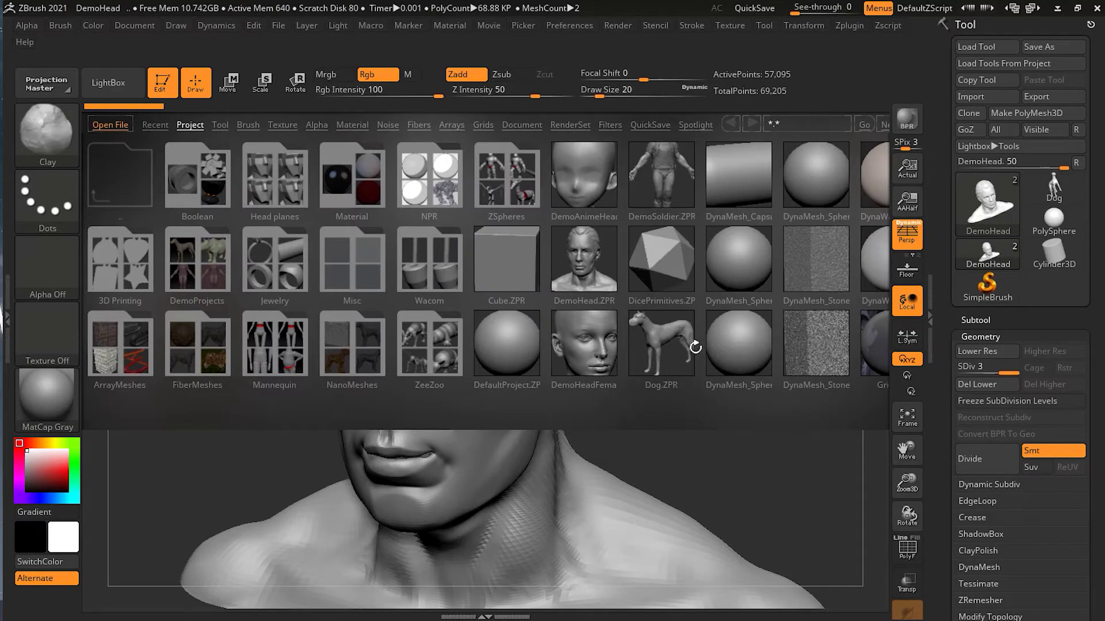
double_click(654, 185)
click(605, 357)
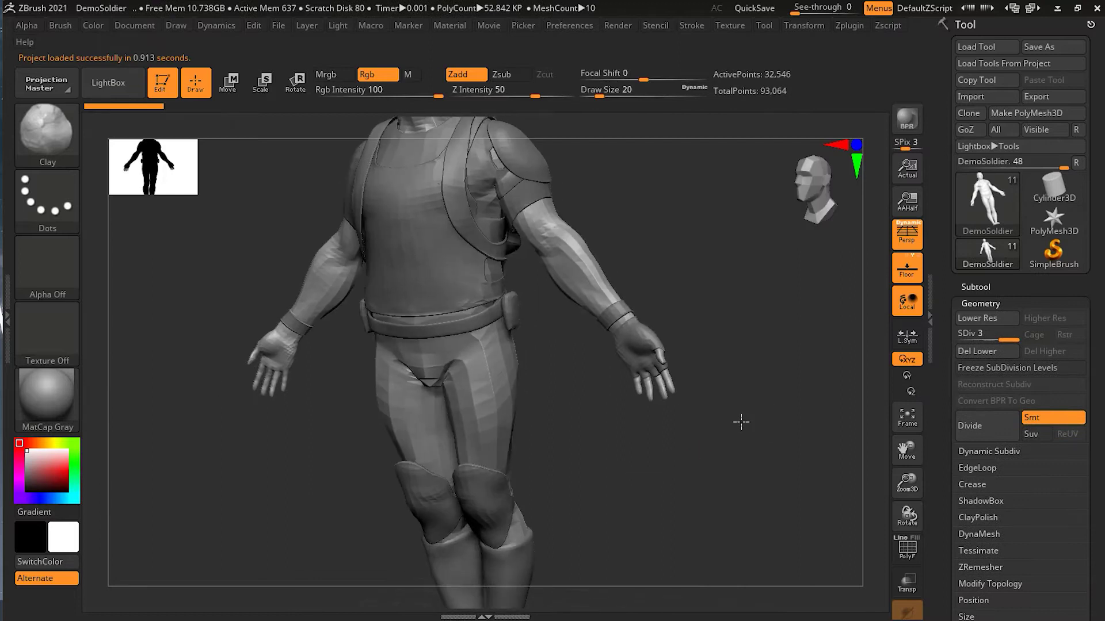
Expand the Geometry settings and make the shirt the active subtool
click(975, 286)
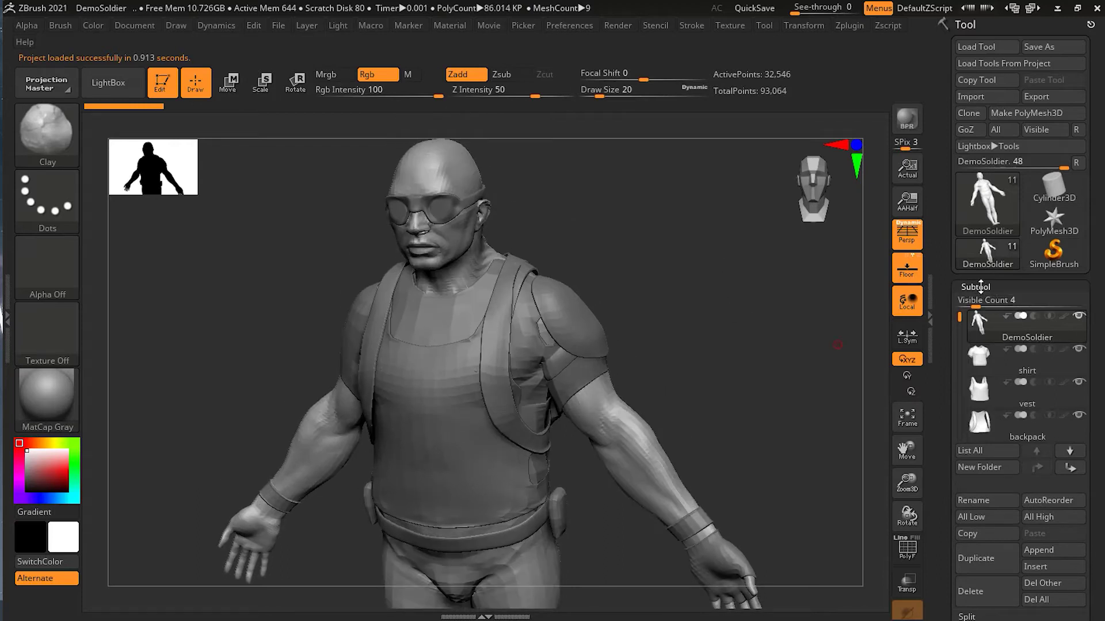
click(978, 286)
click(981, 303)
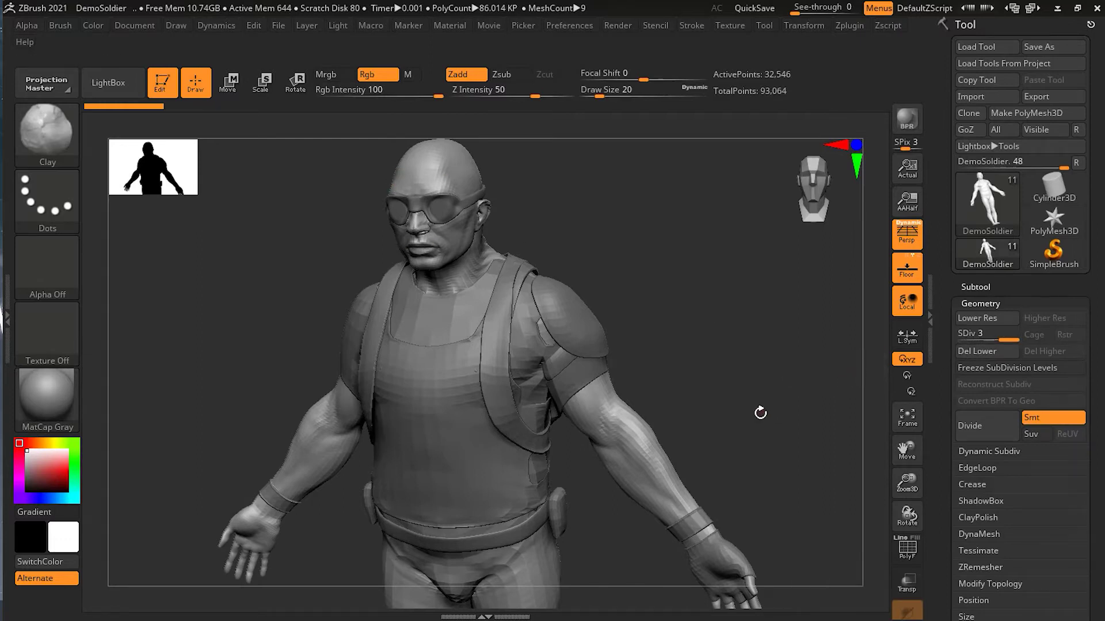
alt+click(438, 405)
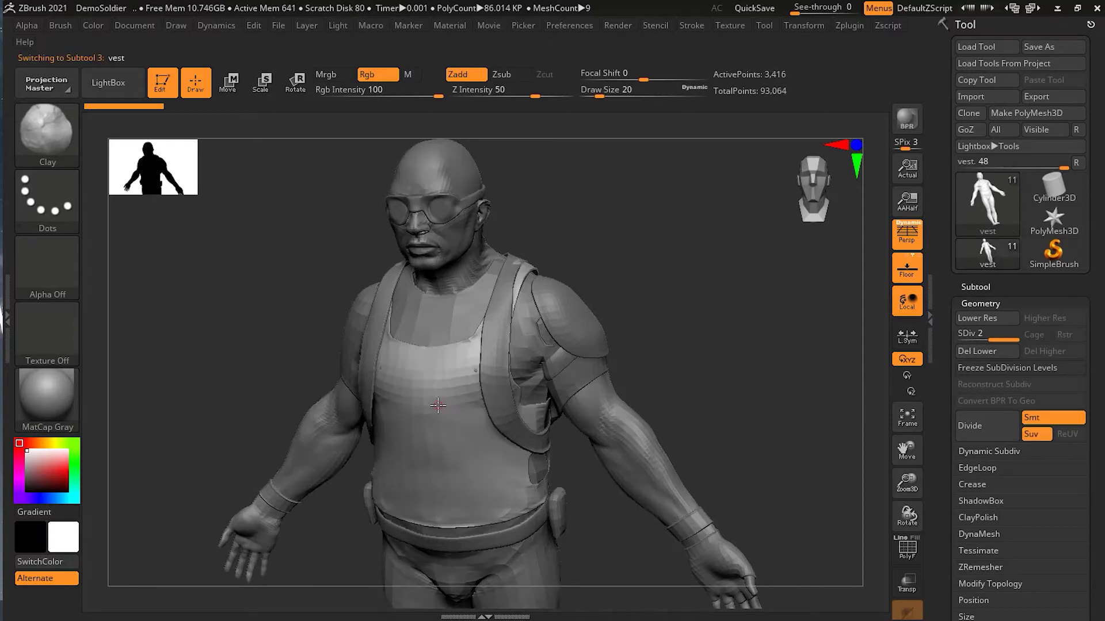
alt+click(418, 315)
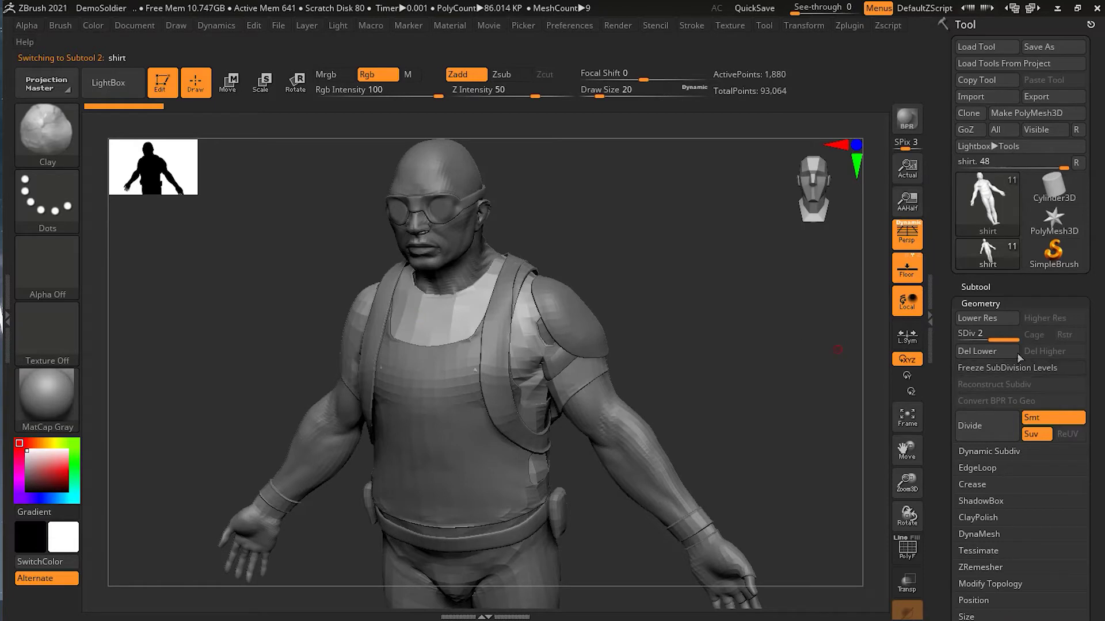
Divide the shirt three times from SDiv 2 to SDiv 5, then reselect the DemoSoldier body
click(994, 426)
click(993, 425)
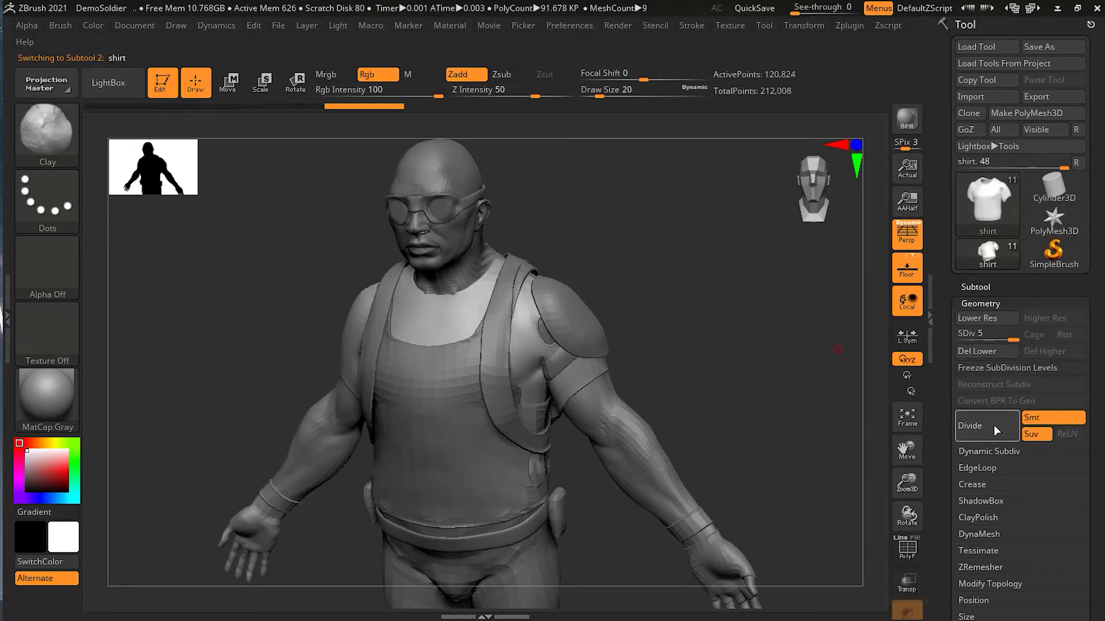
click(993, 426)
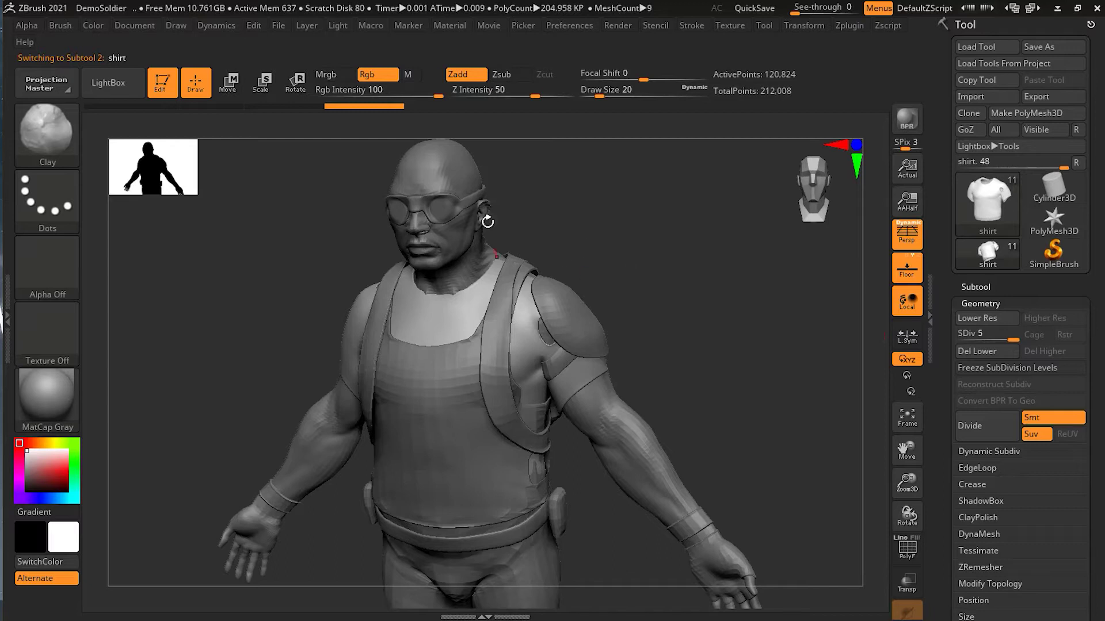
alt+click(441, 172)
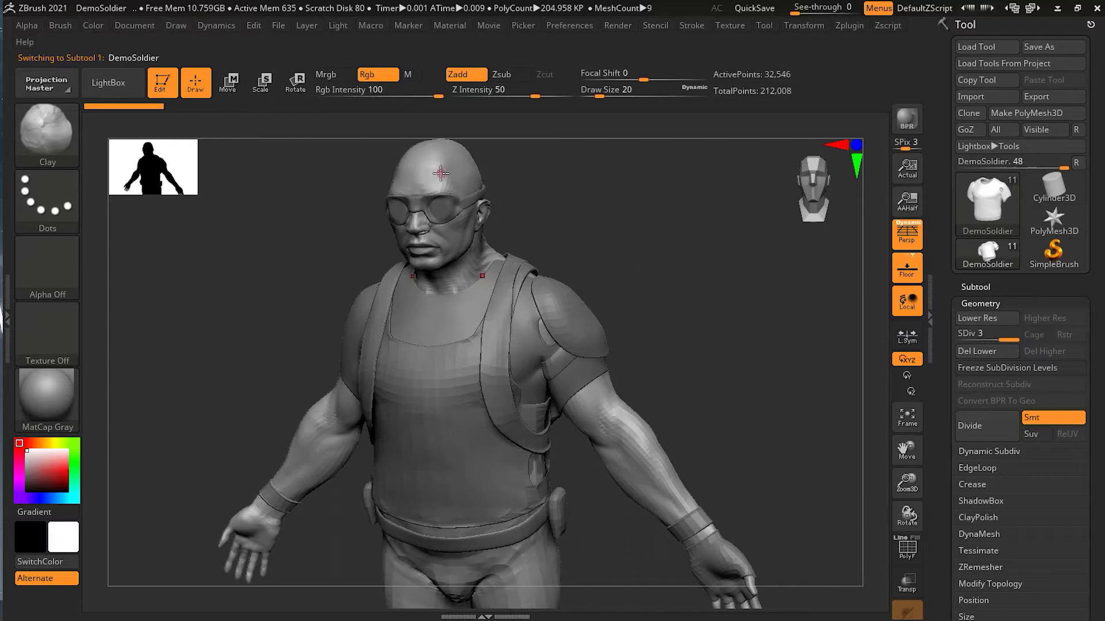
alt+click(460, 316)
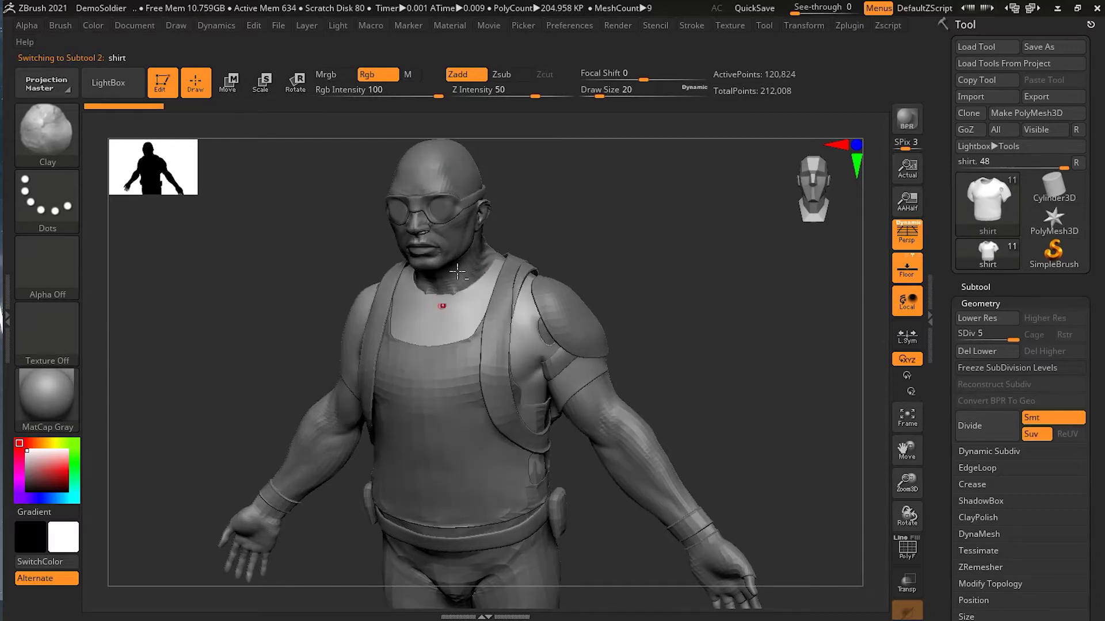
alt+click(434, 167)
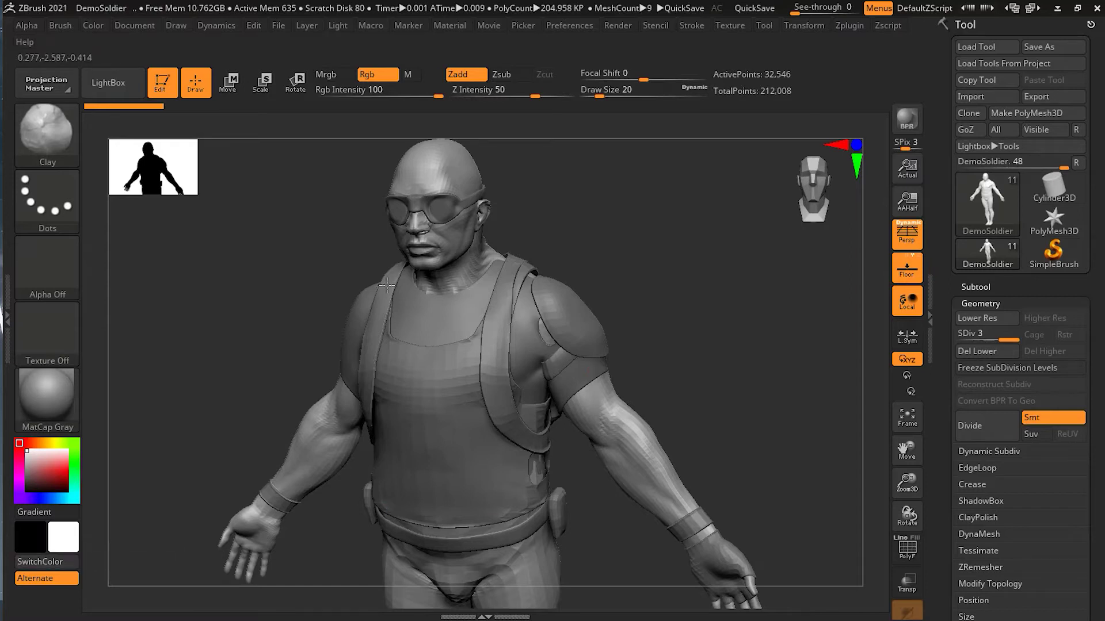
MergeDown the shirt and then the vest into the DemoSoldier body, confirming each merge
click(989, 299)
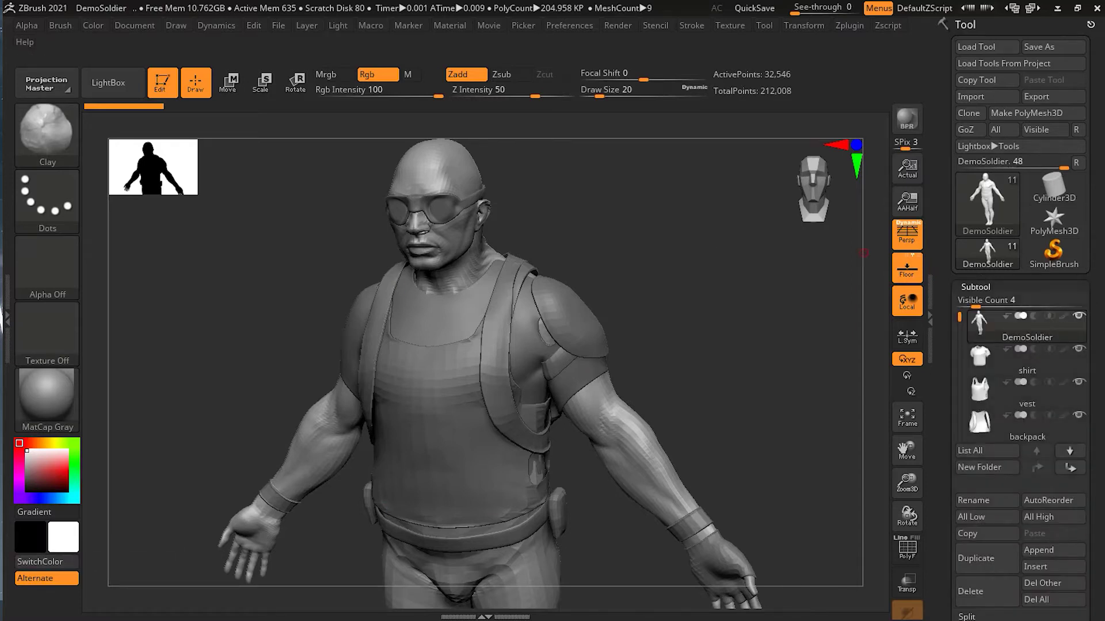
scroll(1087, 268, down, 3)
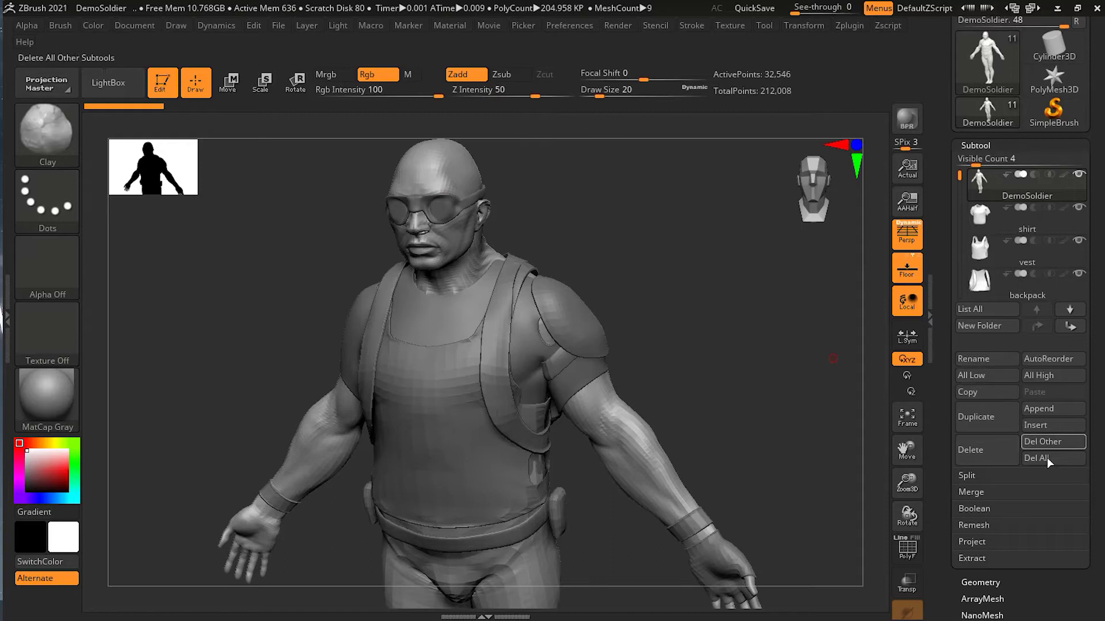
click(984, 492)
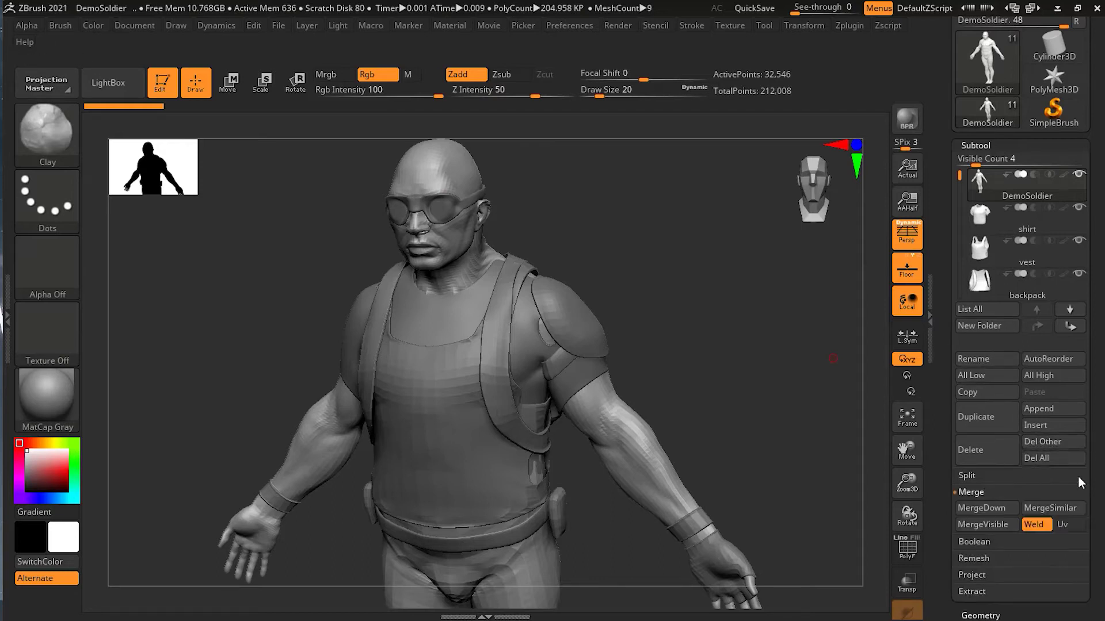
click(999, 509)
click(859, 541)
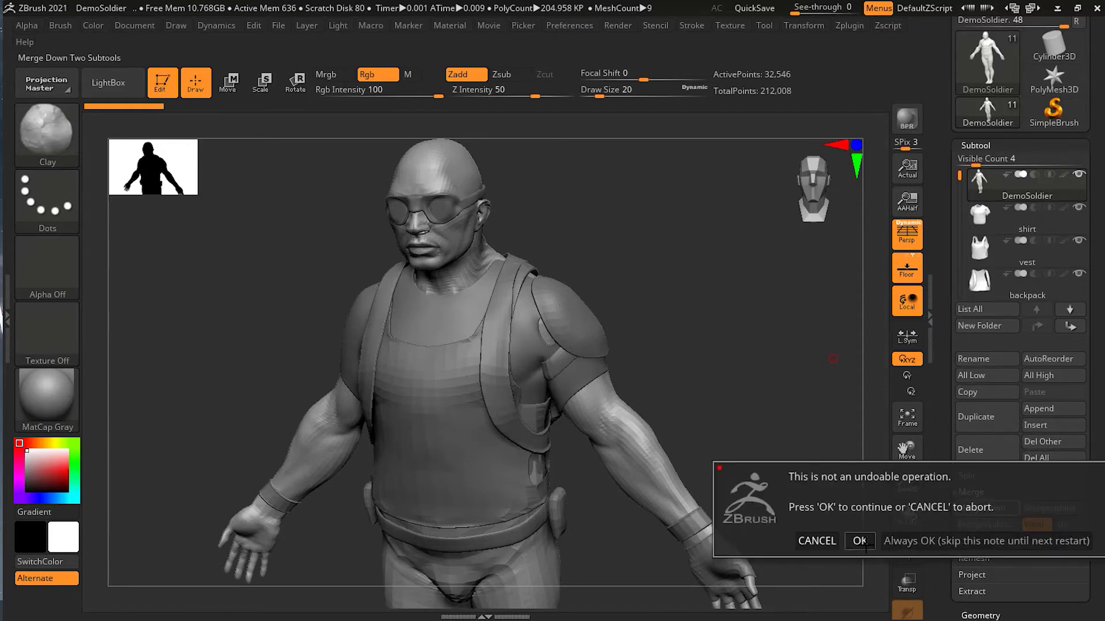
click(1004, 504)
click(859, 535)
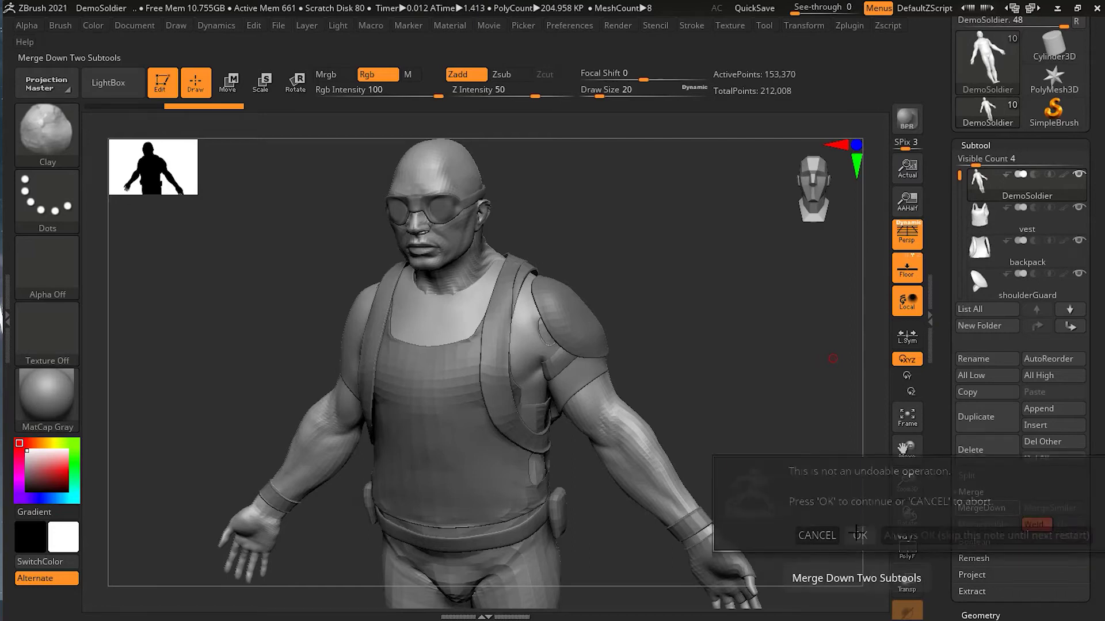
mouse_move(1004, 201)
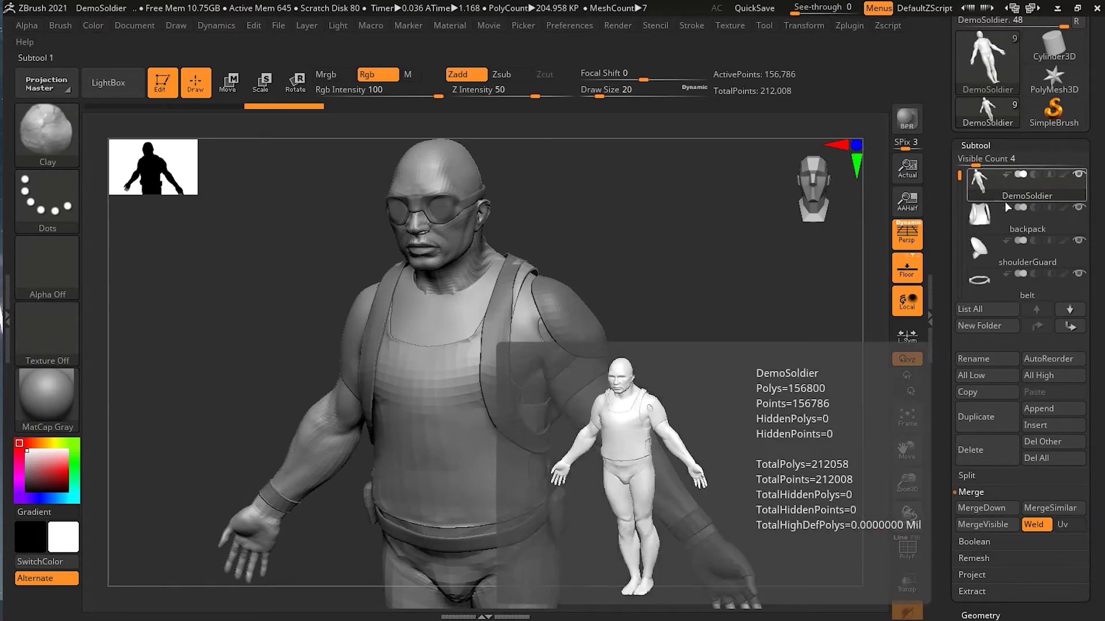
Solo the DemoSoldier body, briefly showing backpack, shoulderGuard and belt again
click(1080, 180)
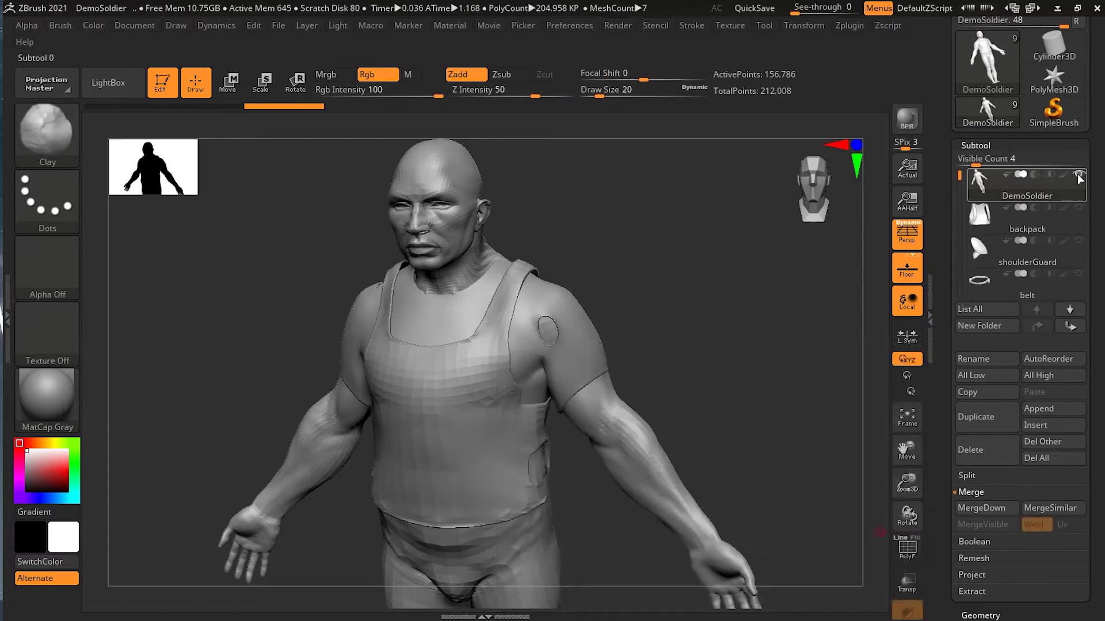
mouse_move(1080, 179)
key(shift)
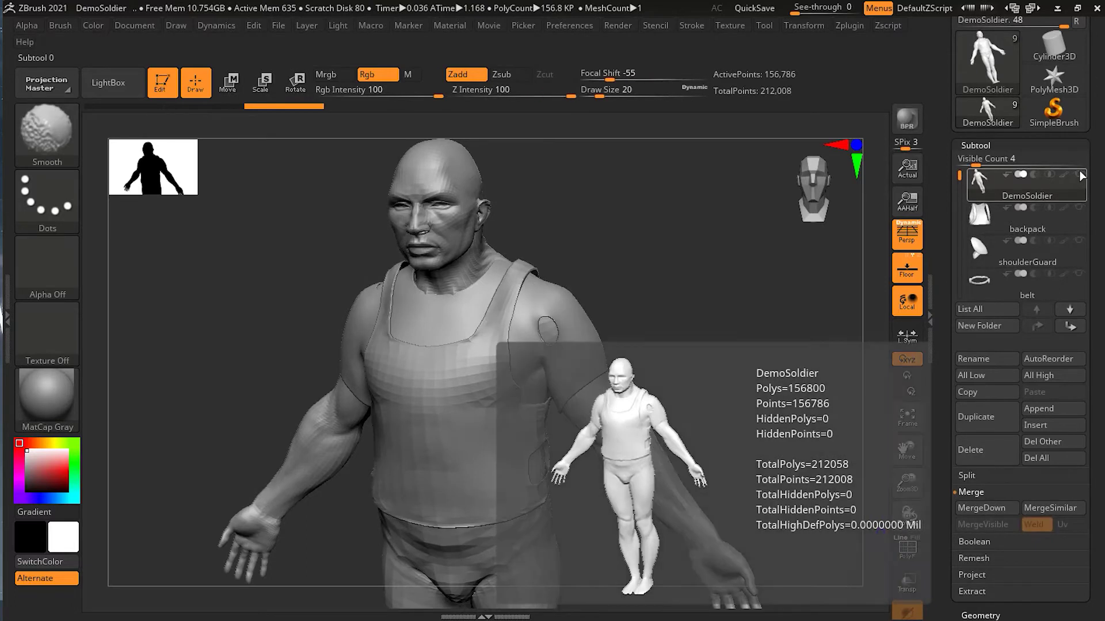
shift+click(1079, 176)
click(996, 208)
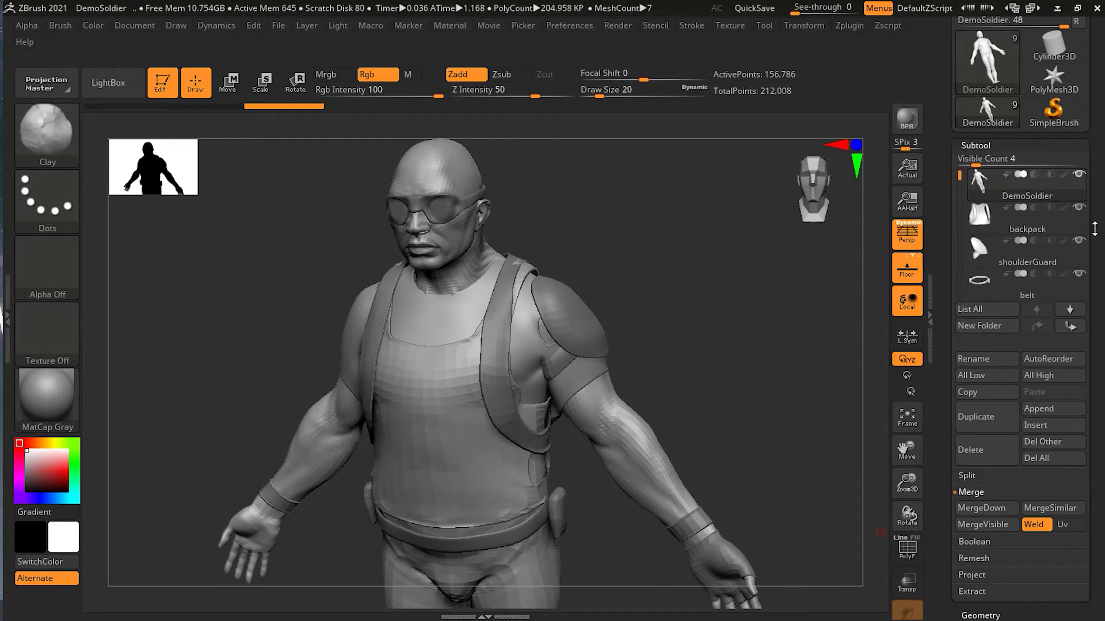
mouse_move(1064, 194)
key(shift)
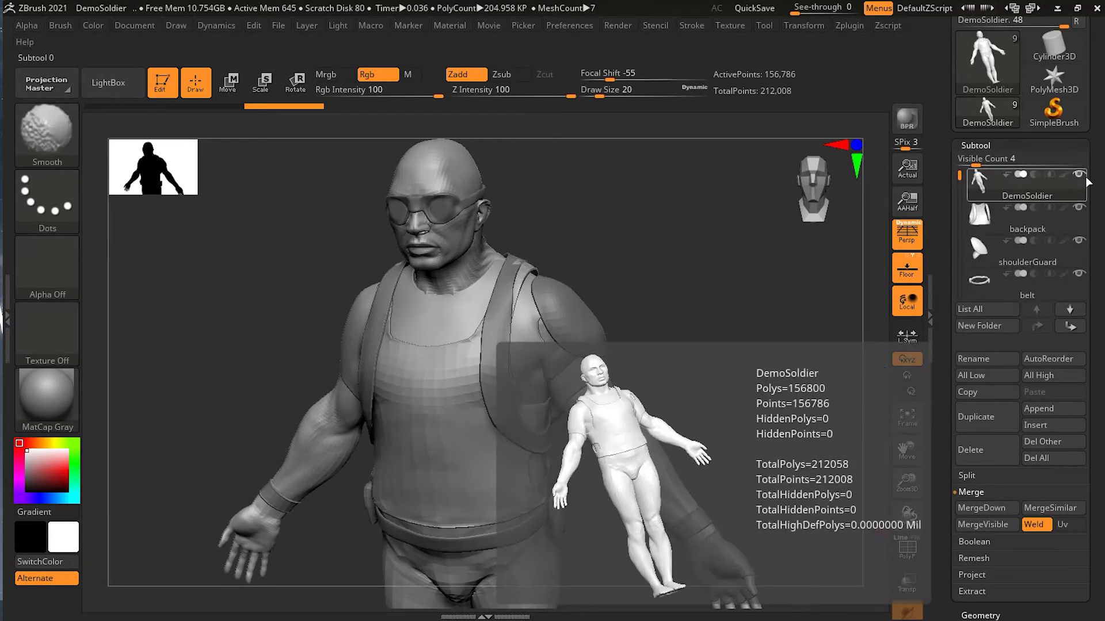
shift+click(1079, 175)
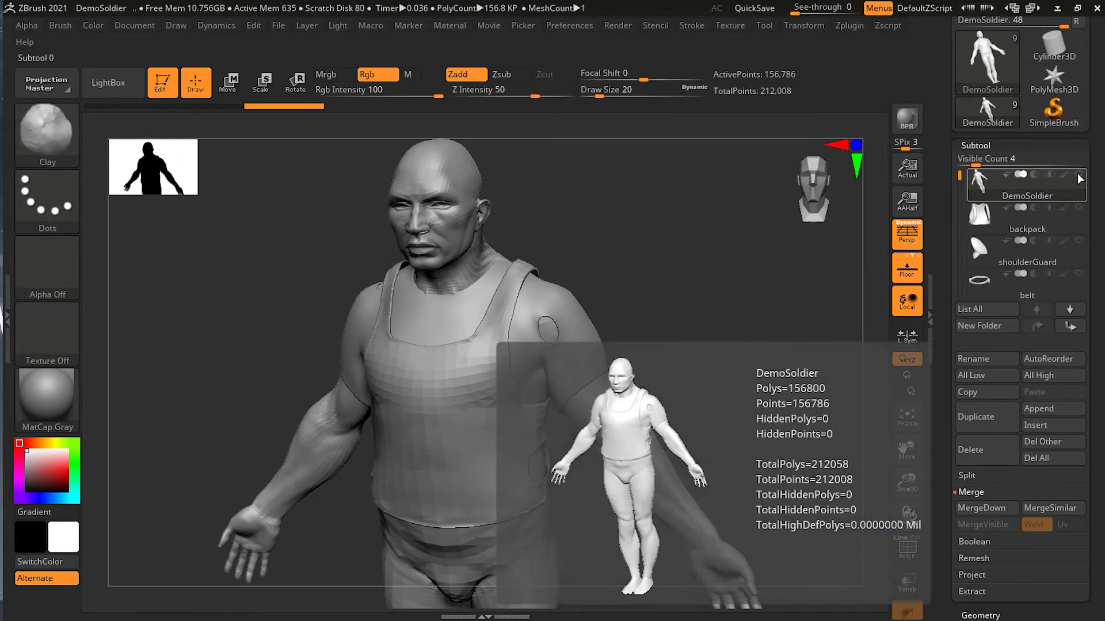
Turn the soldier to a front view and drag the SDiv slider down to level 2
shift+drag(818, 460, 728, 338)
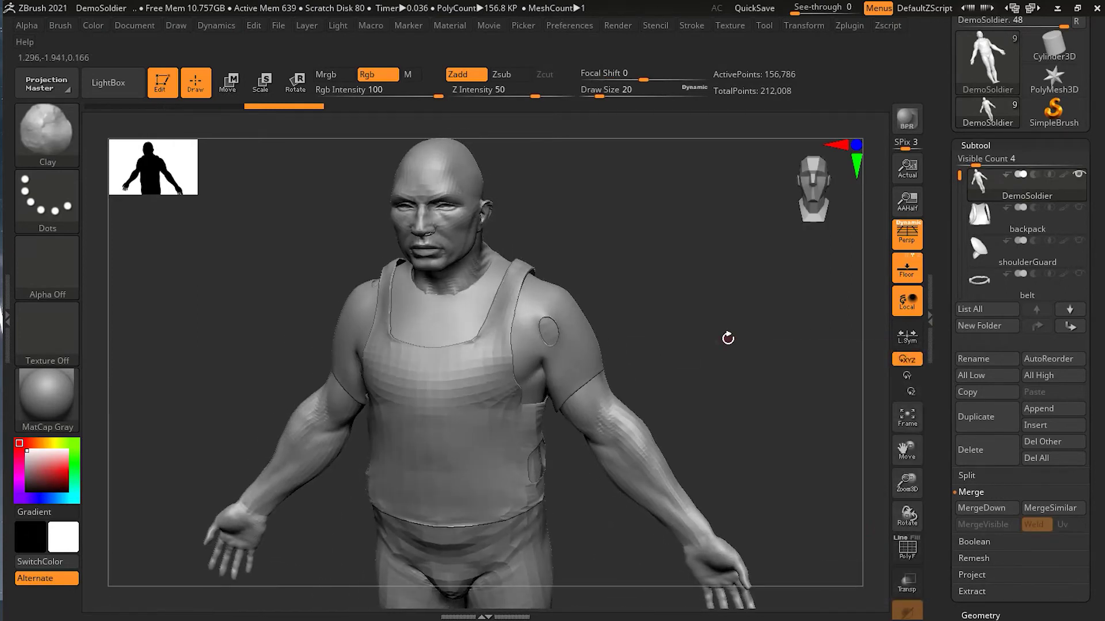
click(979, 145)
click(980, 162)
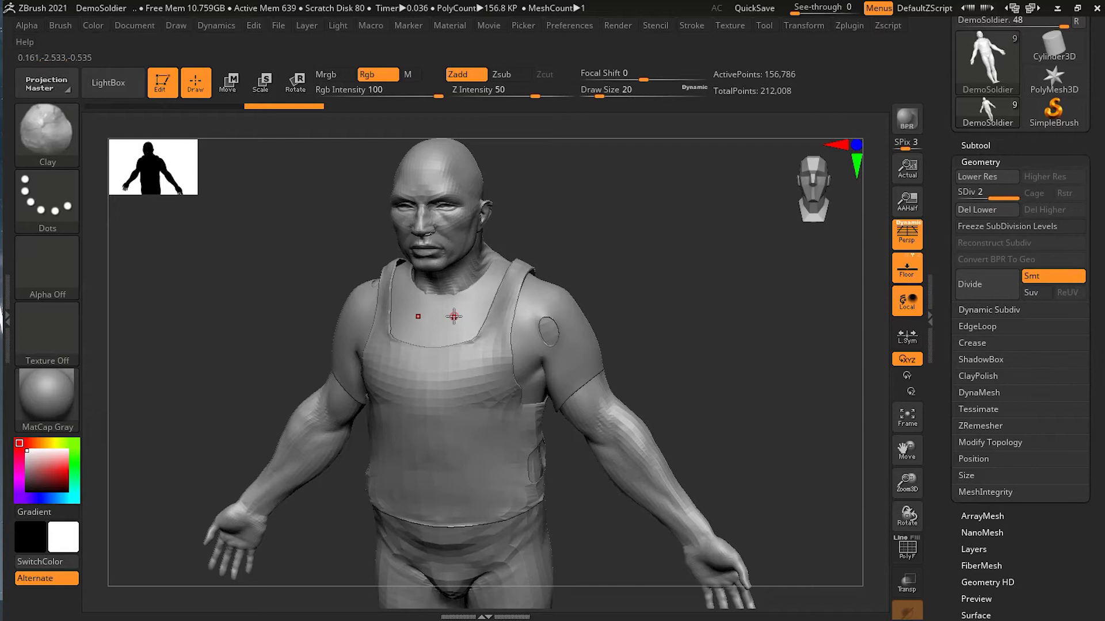
mouse_move(985, 194)
mouse_down()
mouse_move(964, 197)
mouse_move(1004, 197)
mouse_up()
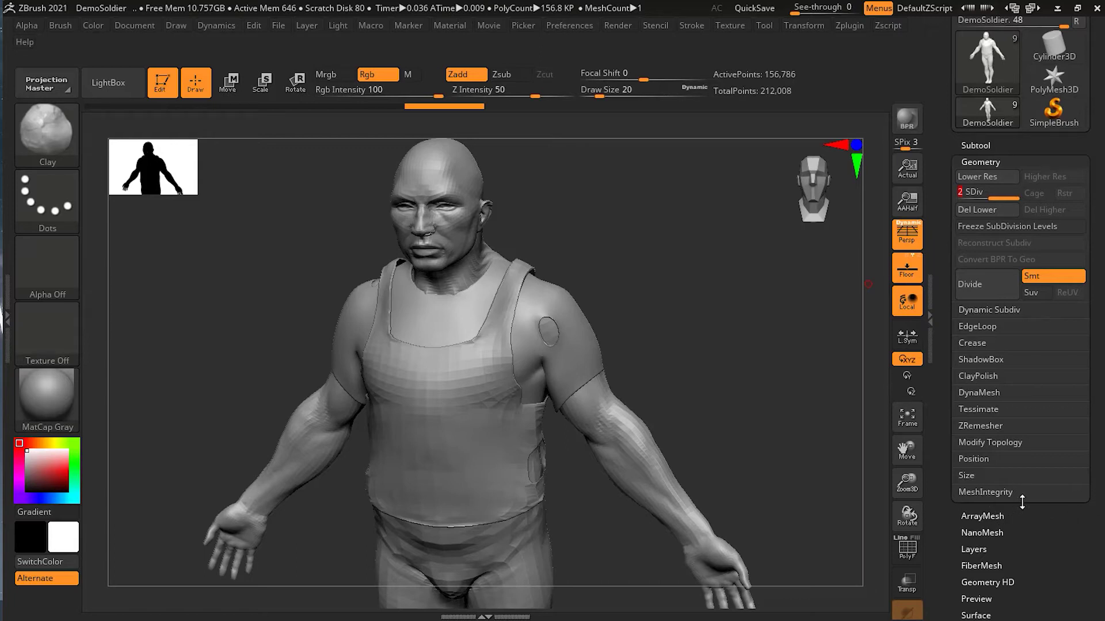
click(975, 145)
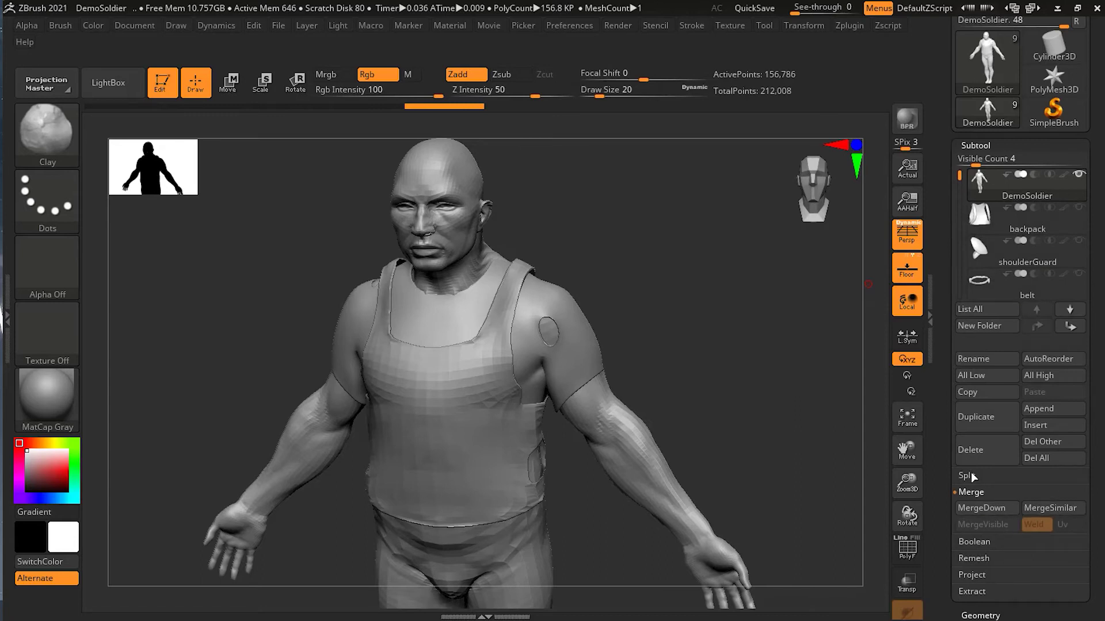
Run Split To Parts on the merged body and confirm with OK
click(966, 476)
click(1026, 527)
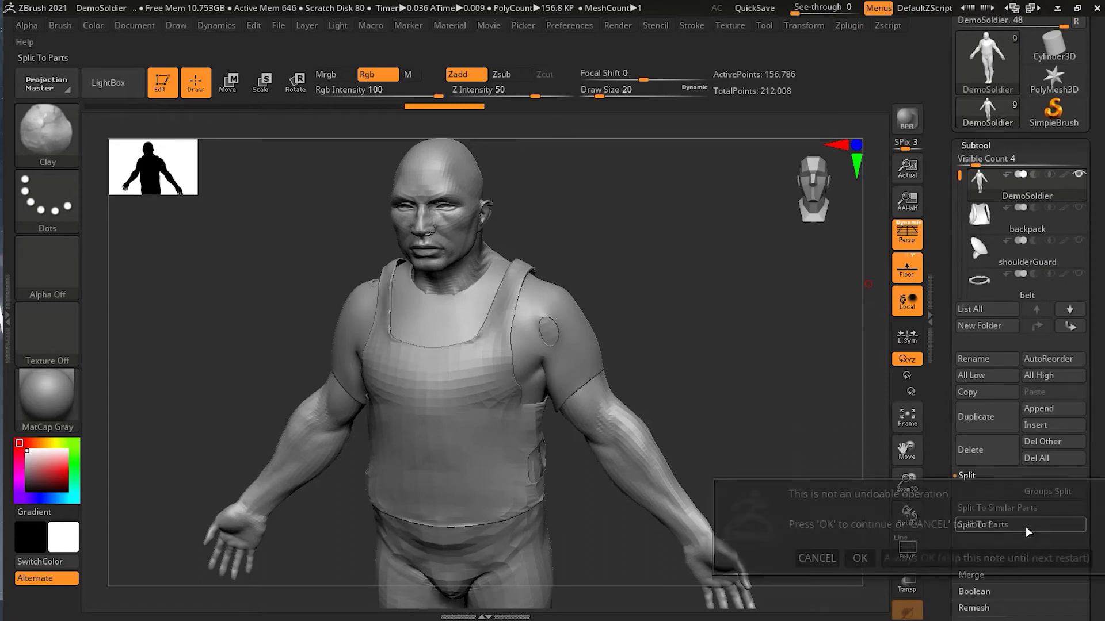
click(866, 560)
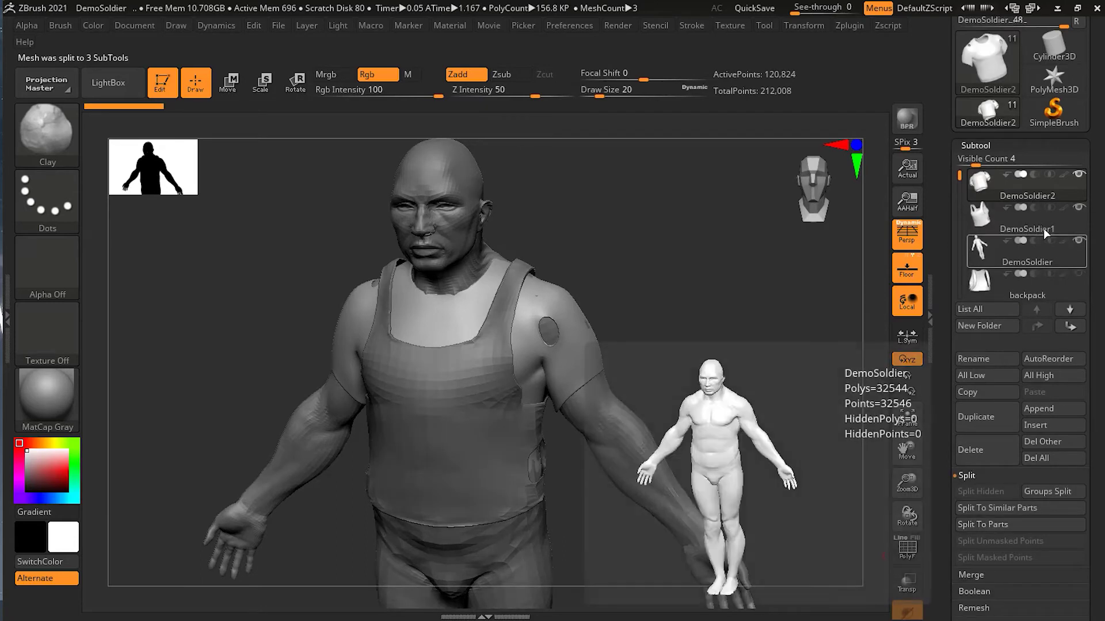
click(977, 146)
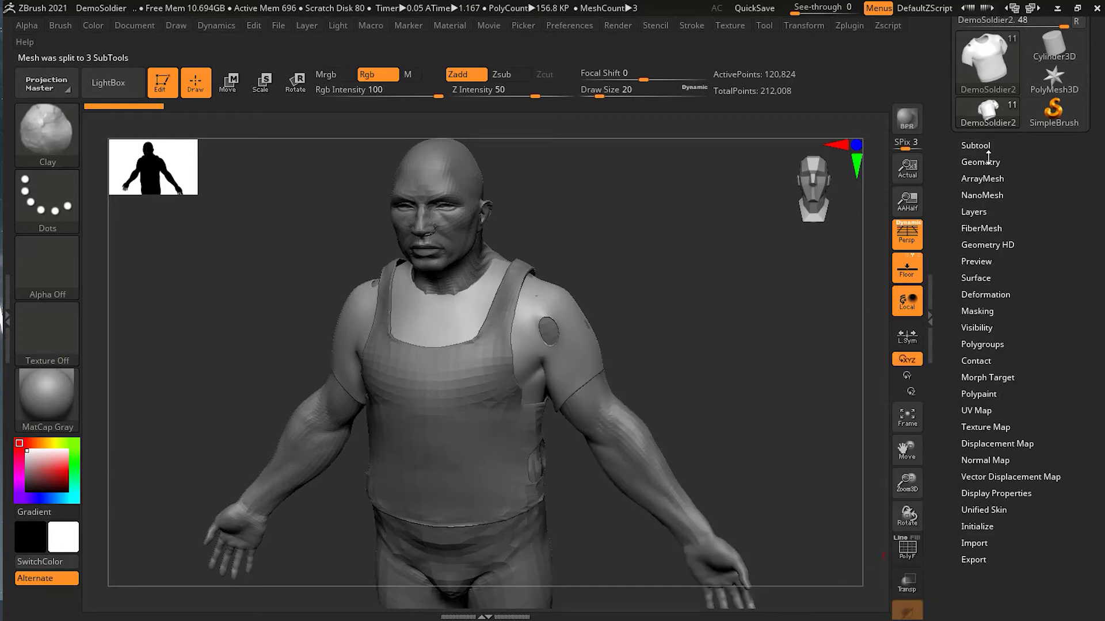
click(985, 162)
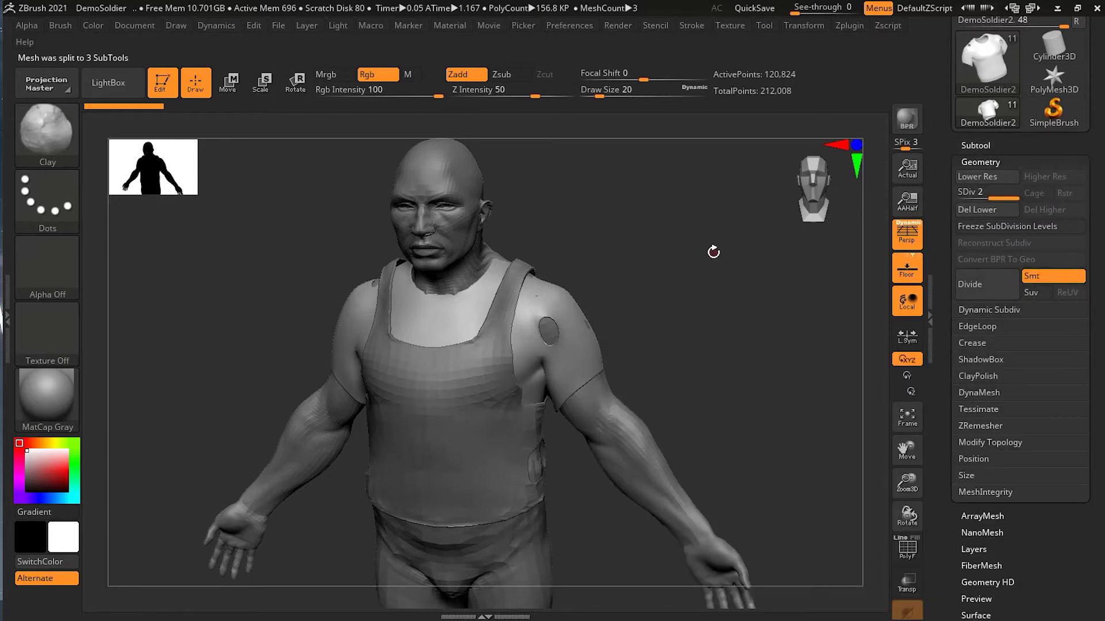
Select DemoSoldier, DemoSoldier2 and DemoSoldier1 on the model to check each new subtool
alt+click(450, 167)
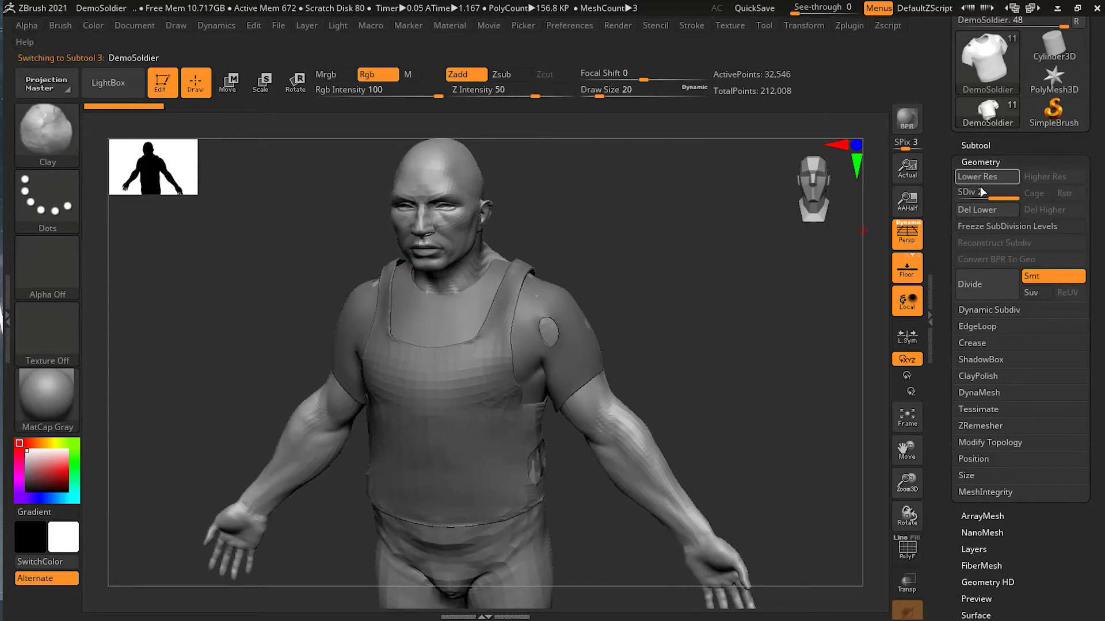
alt+click(455, 324)
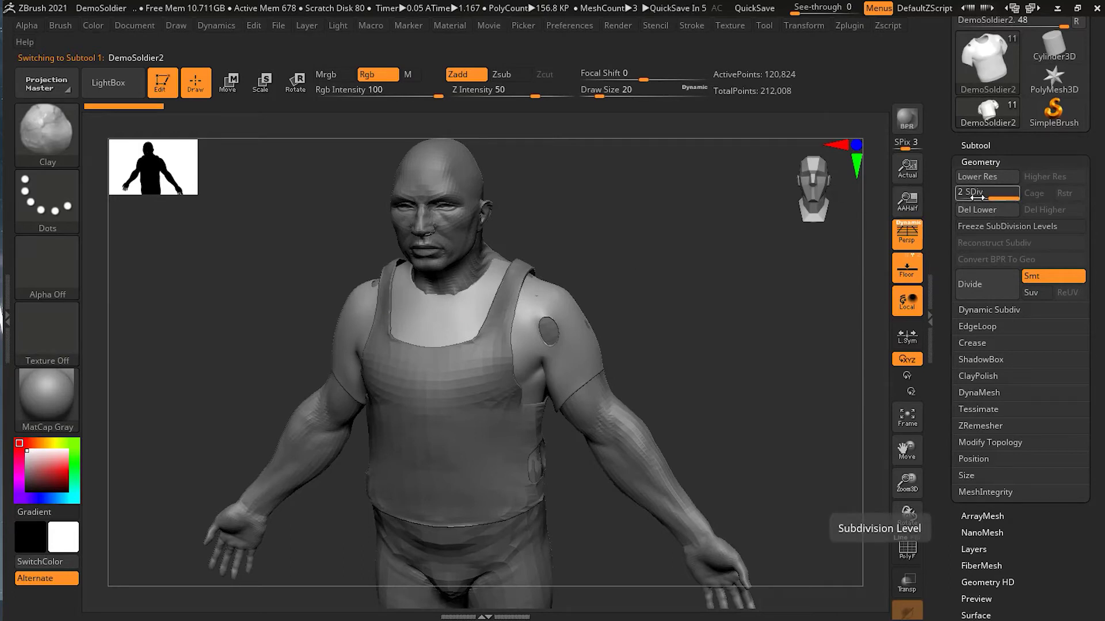
alt+click(454, 419)
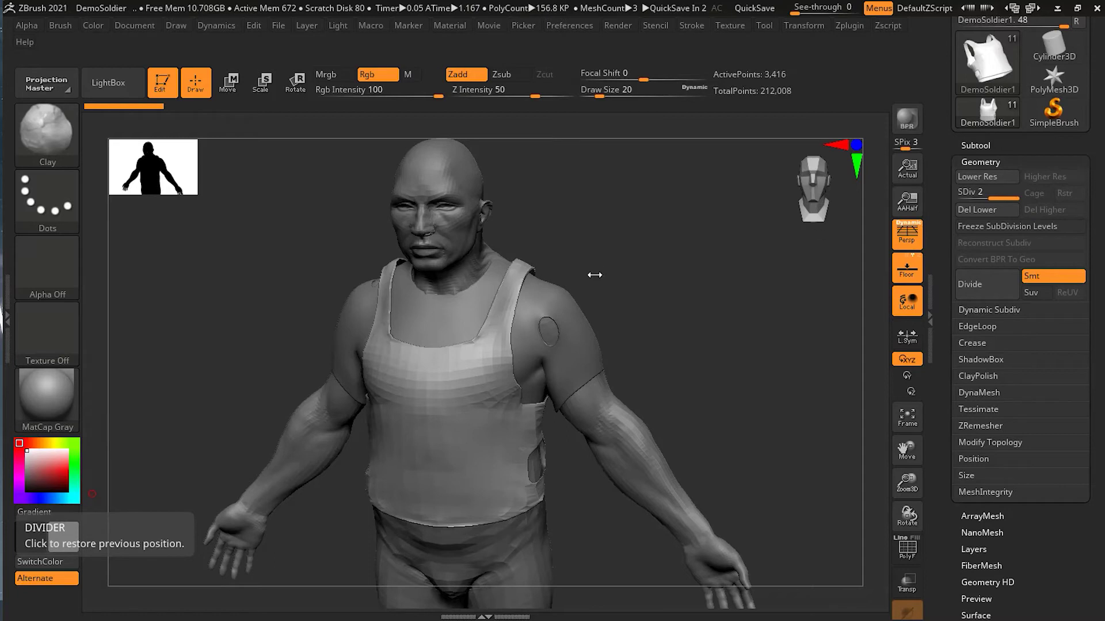
click(975, 145)
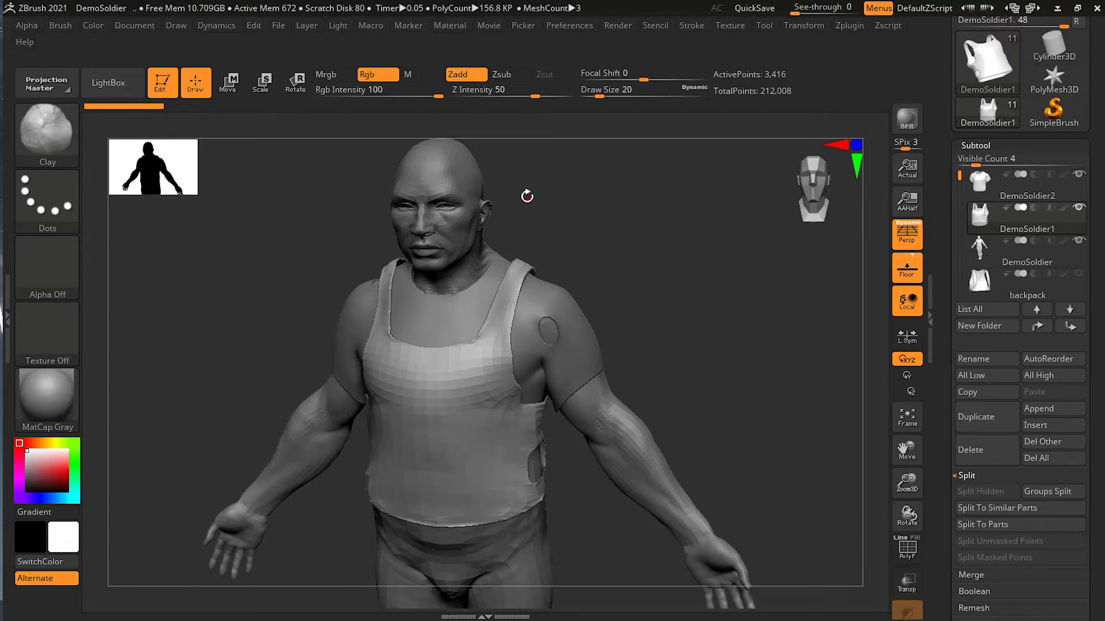
alt+click(431, 169)
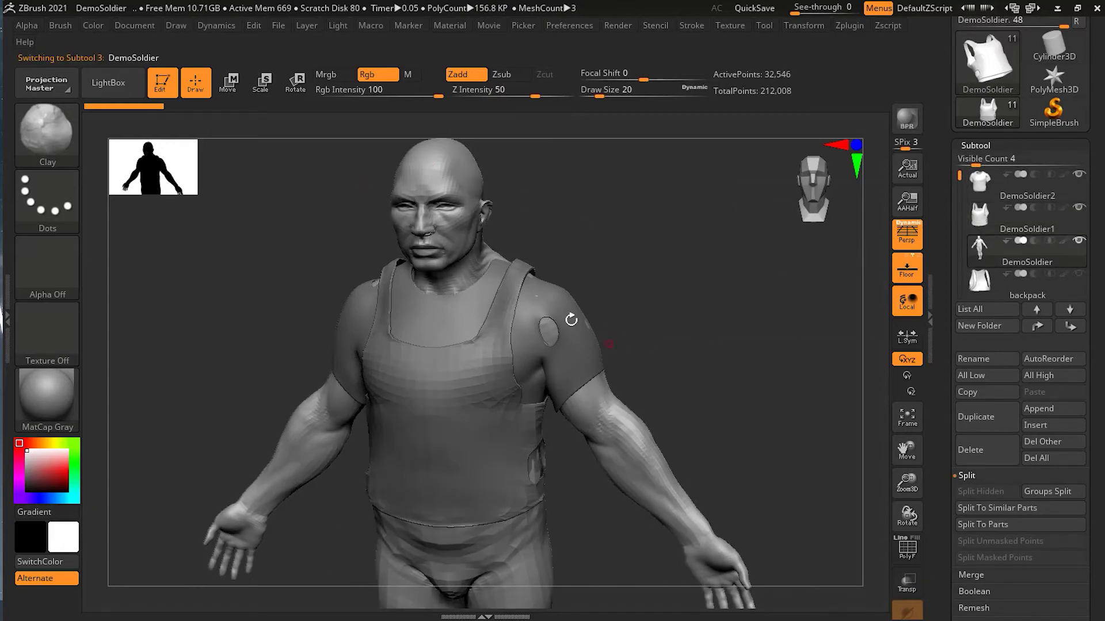
alt+click(453, 318)
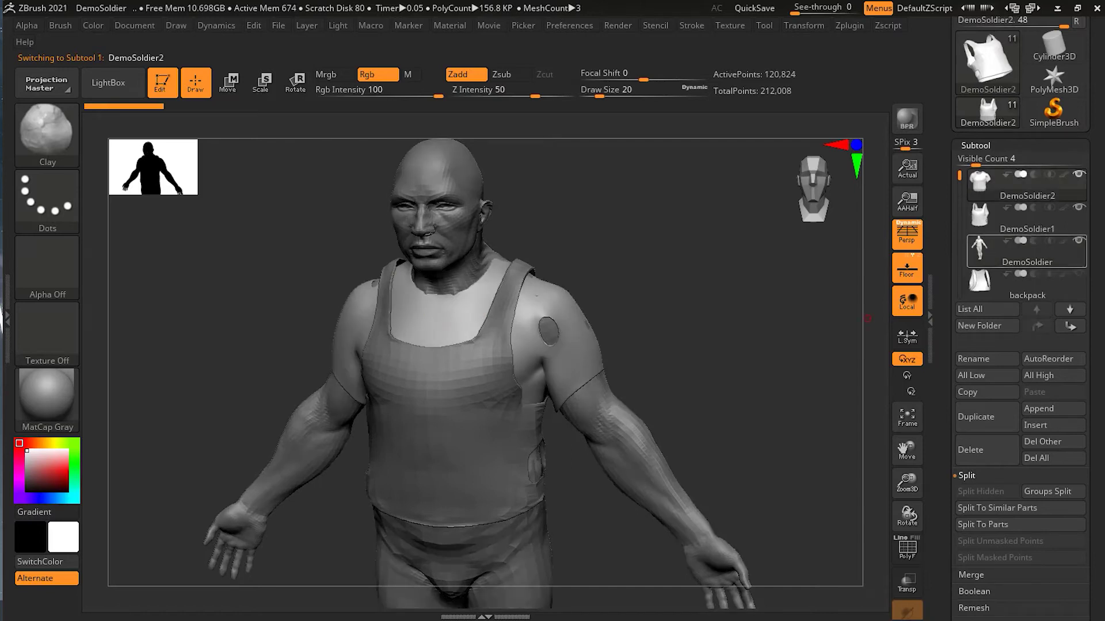
click(977, 146)
click(980, 162)
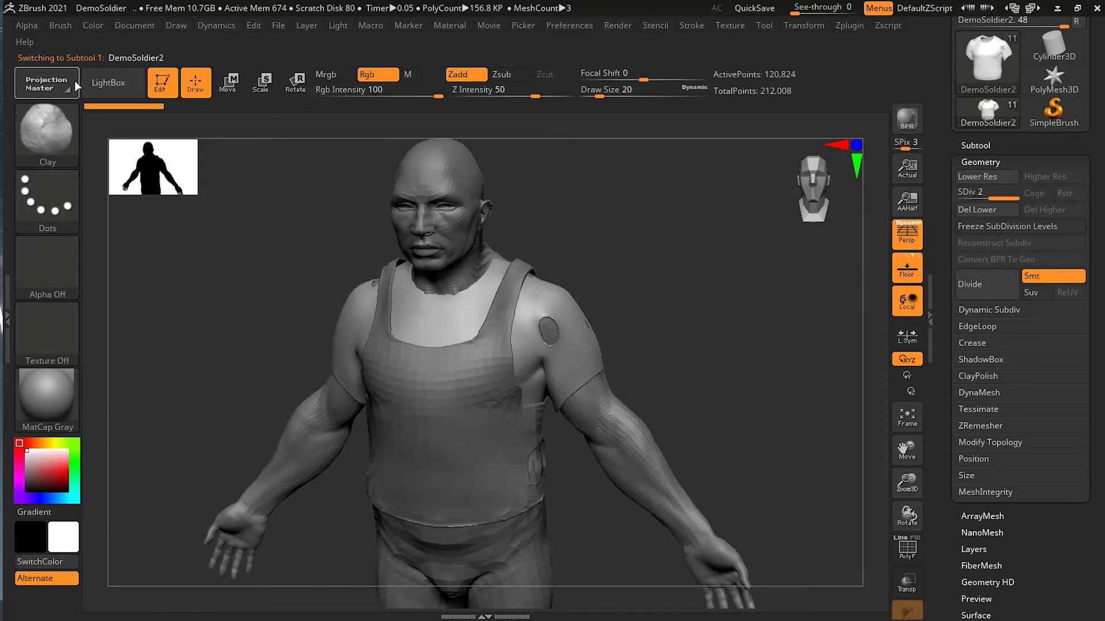
Reopen DemoSoldier.ZPR without saving changes and rotate the view toward the goggled head
click(113, 86)
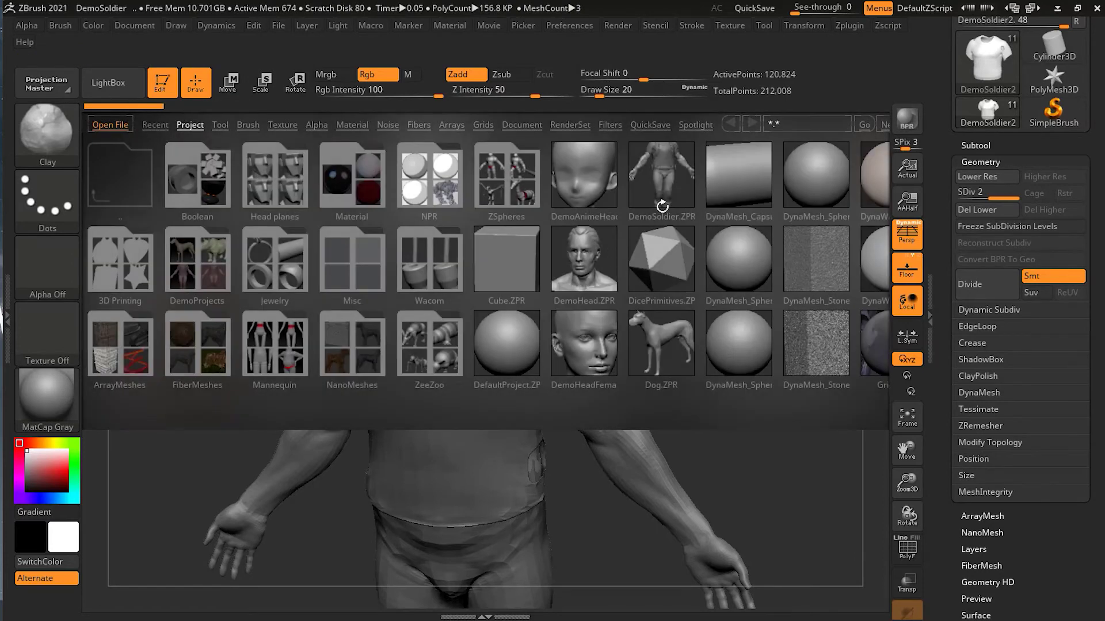
double_click(662, 193)
click(603, 355)
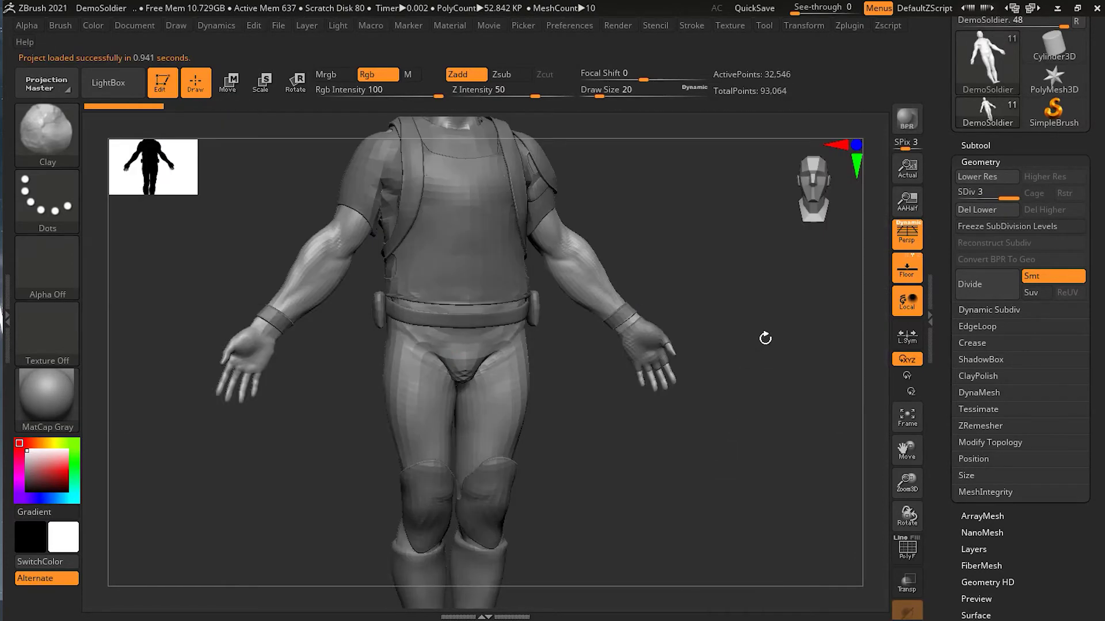
drag(765, 339, 692, 283)
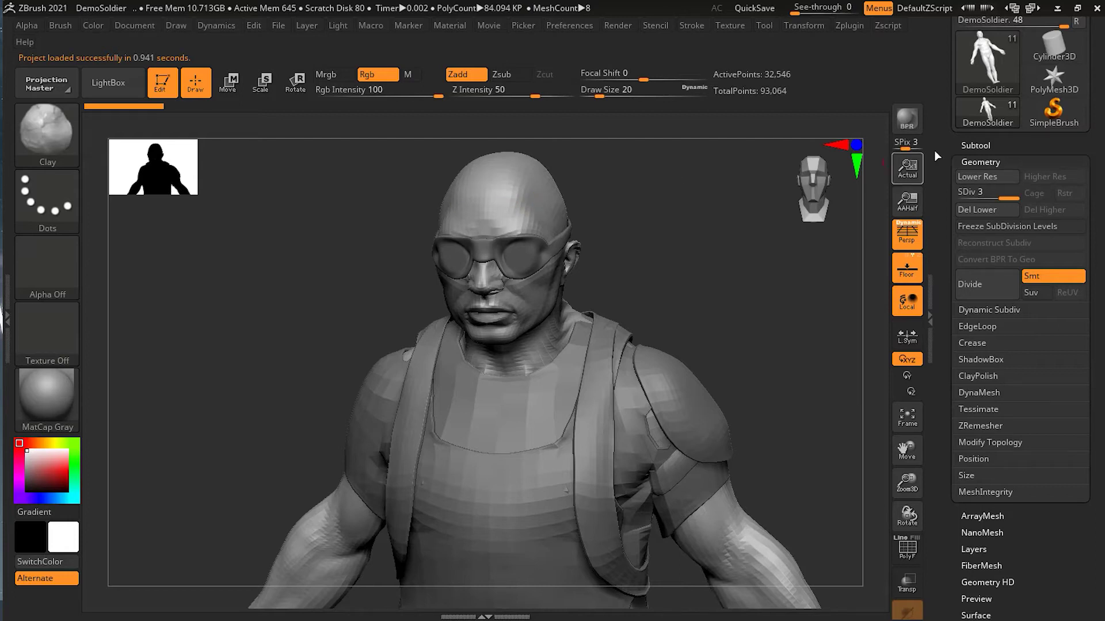
Select the shirt and Divide it three times, from SDiv 2 up to SDiv 5
alt+click(520, 257)
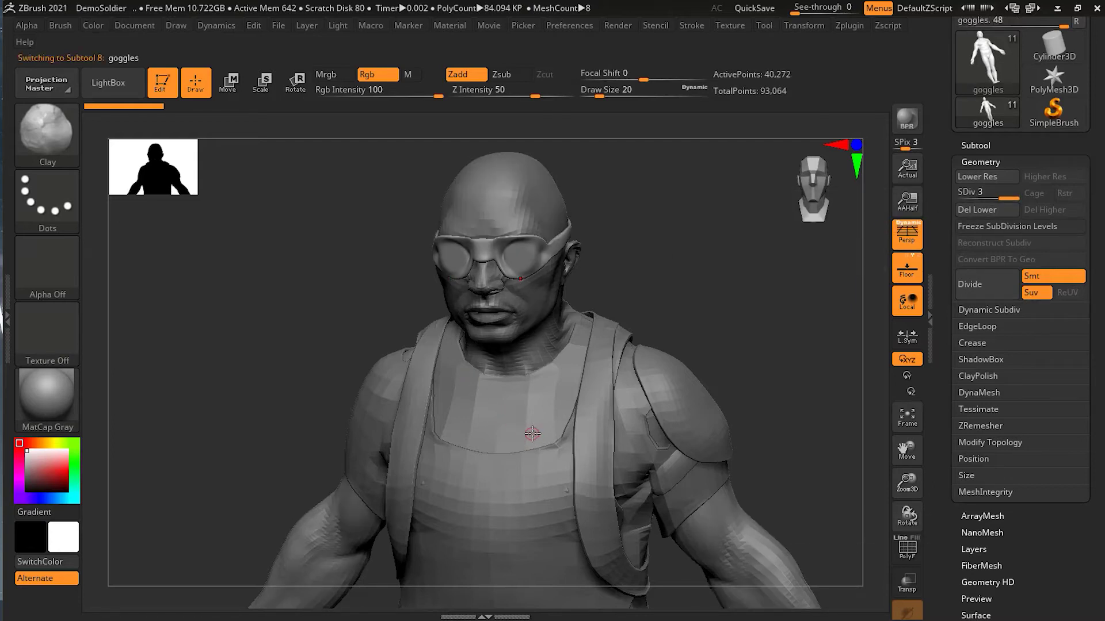
alt+click(523, 410)
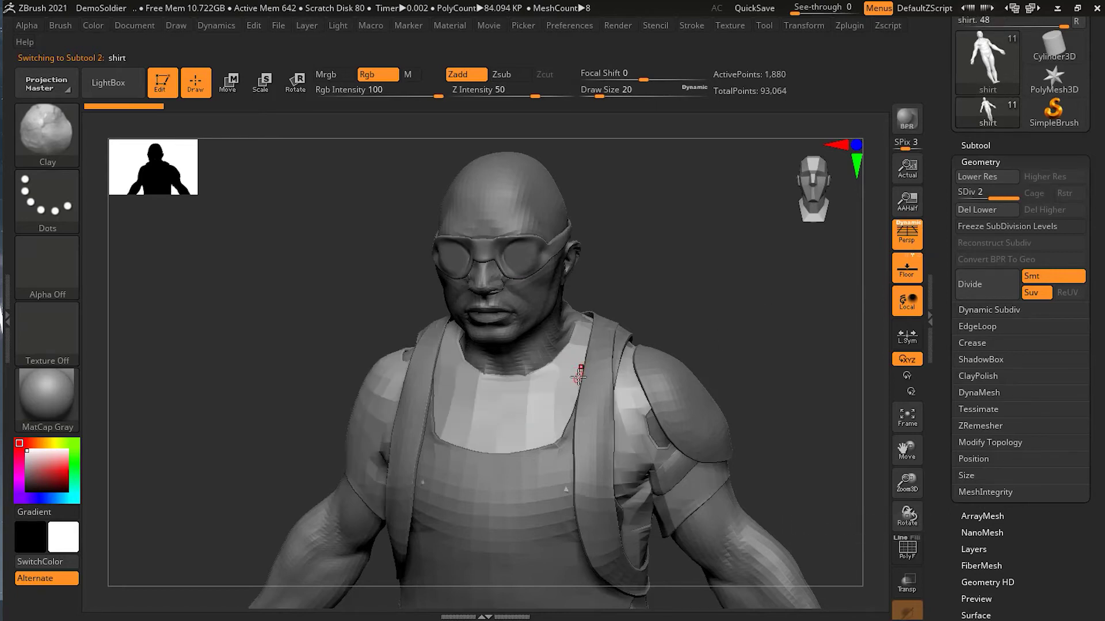
click(982, 287)
click(983, 288)
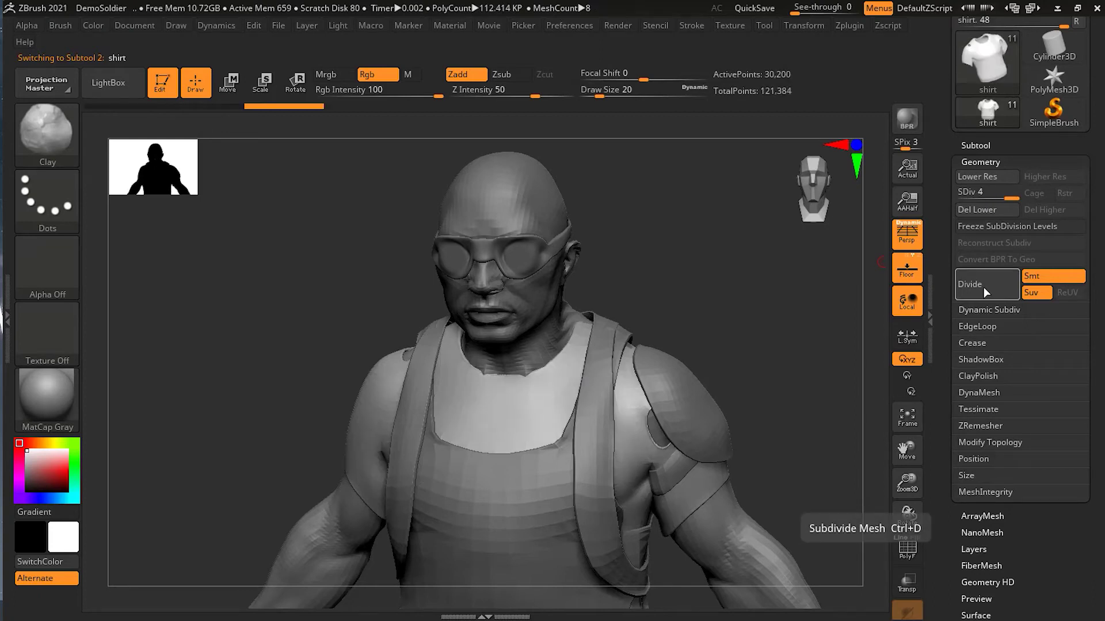
click(983, 288)
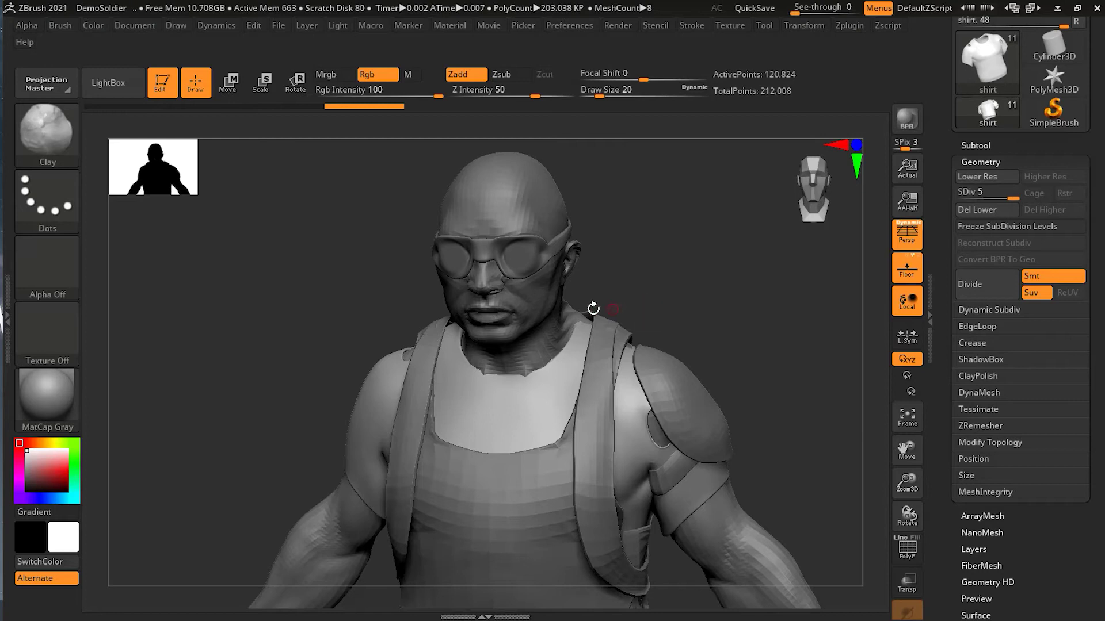
Divide the goggles and then the DemoSoldier body twice each, up to SDiv 5
alt+click(524, 259)
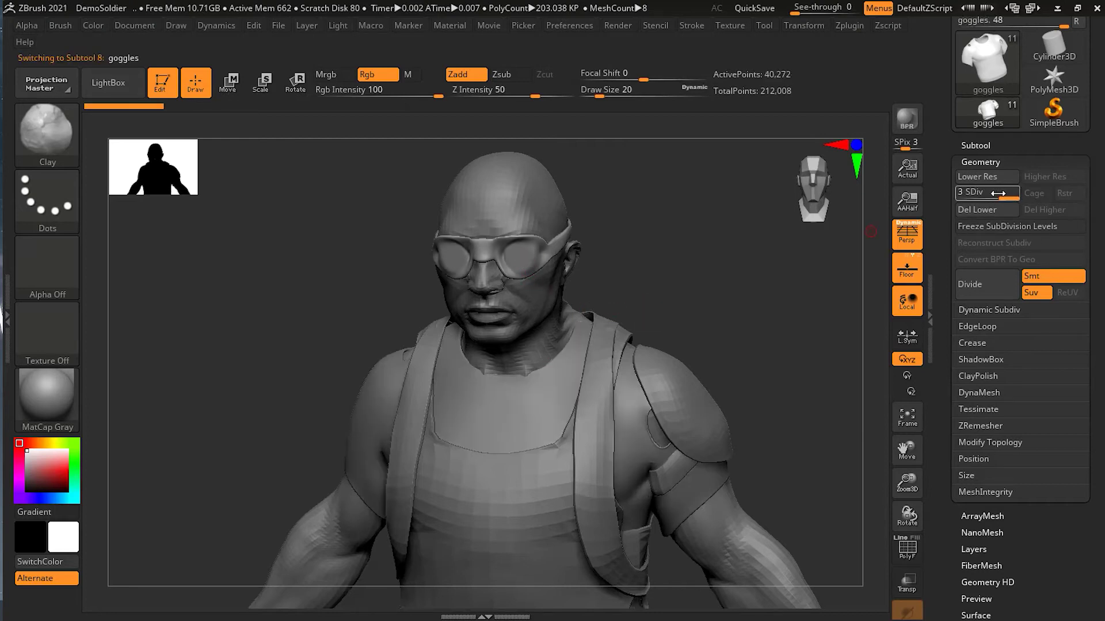
click(978, 288)
click(978, 288)
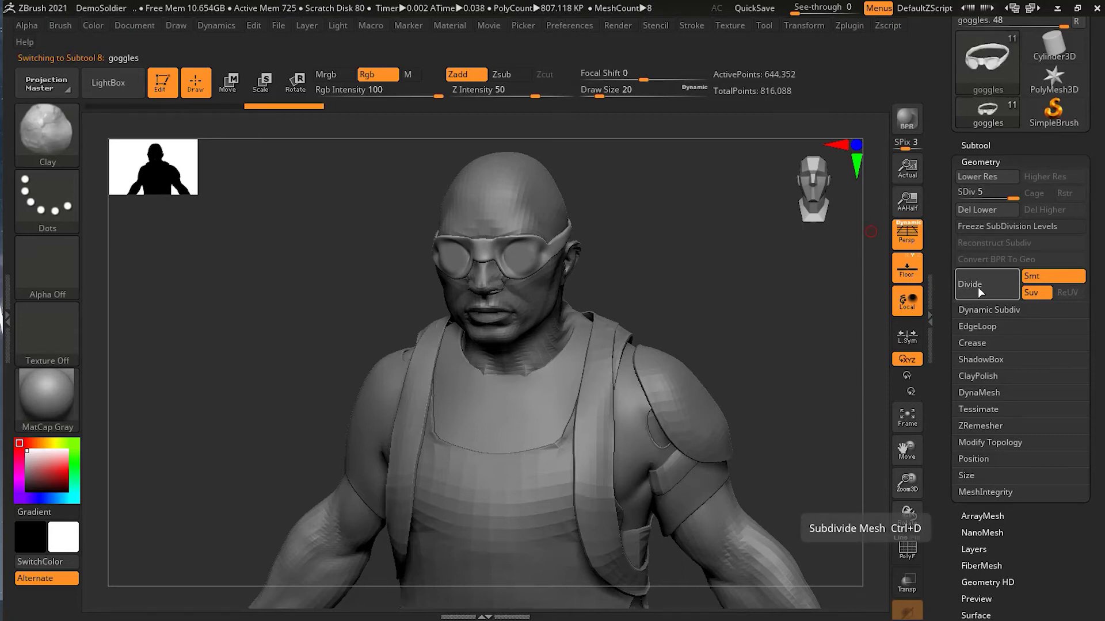
alt+click(526, 194)
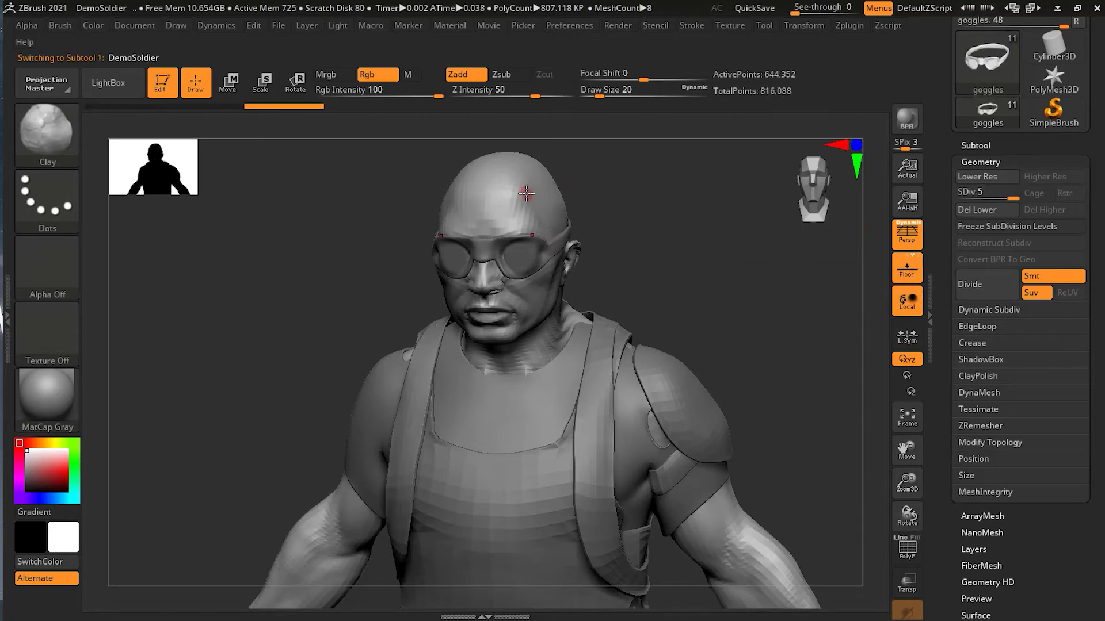
click(991, 282)
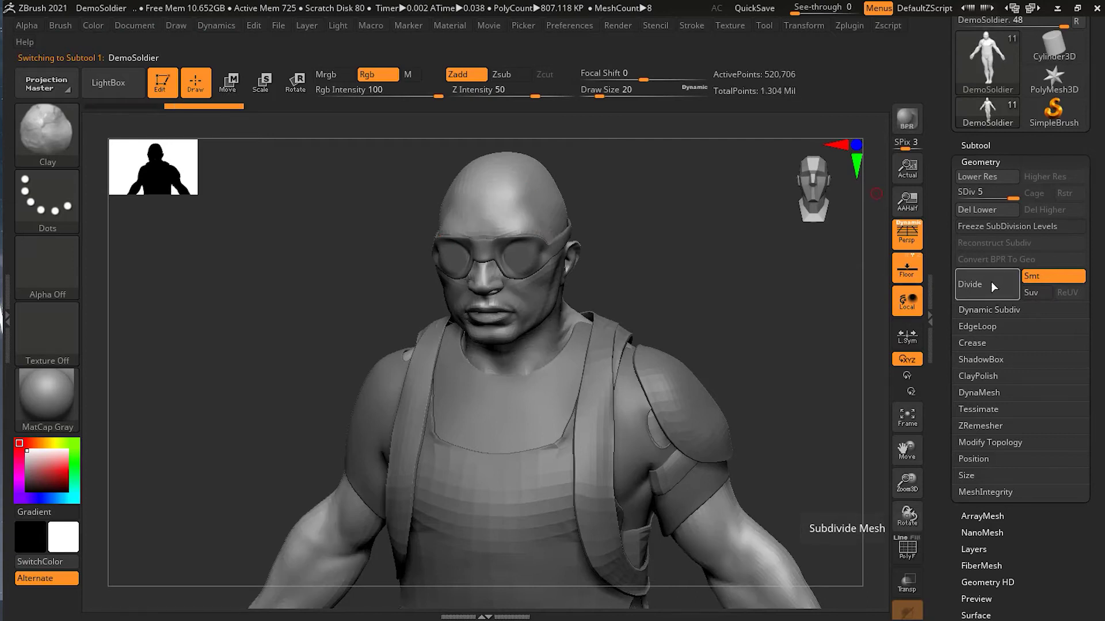
click(991, 281)
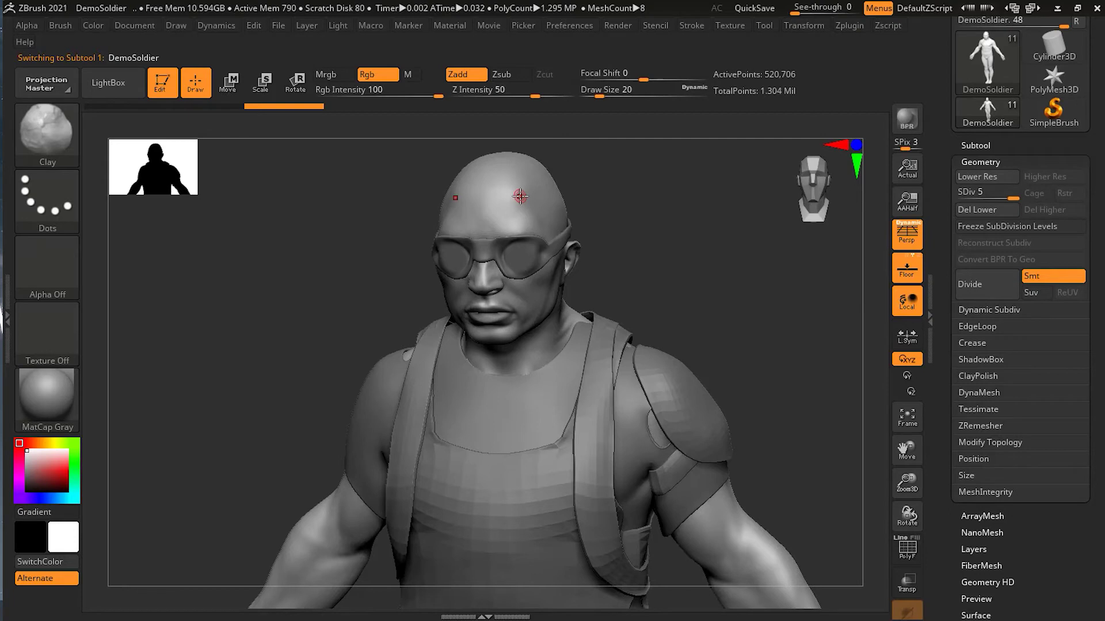
Make the shirt the active subtool and collapse the Geometry settings
alt+click(524, 251)
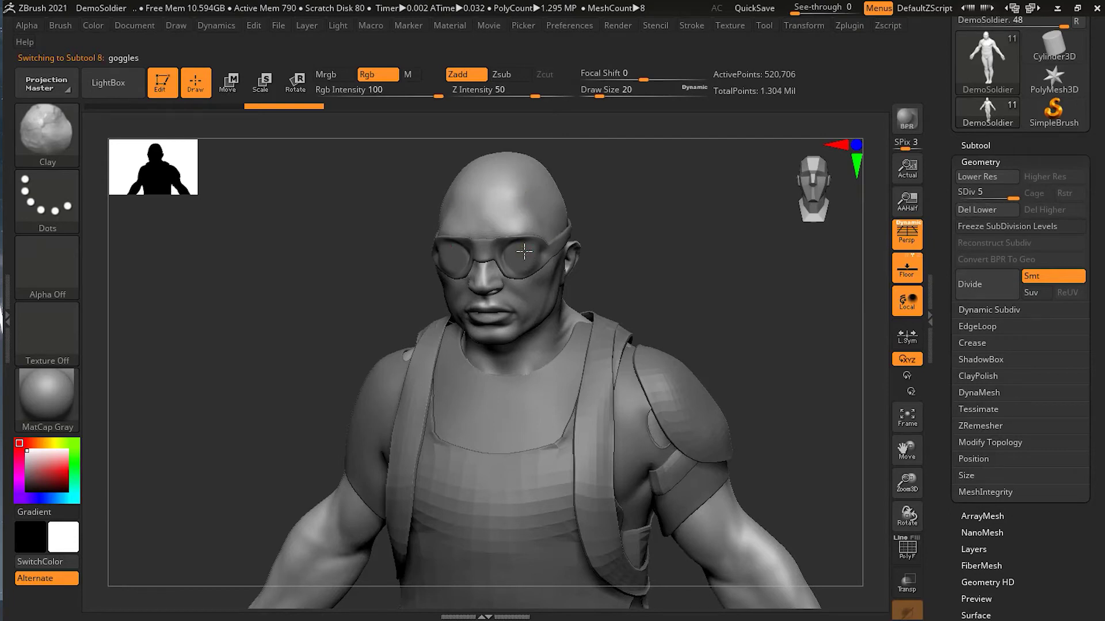
alt+click(545, 397)
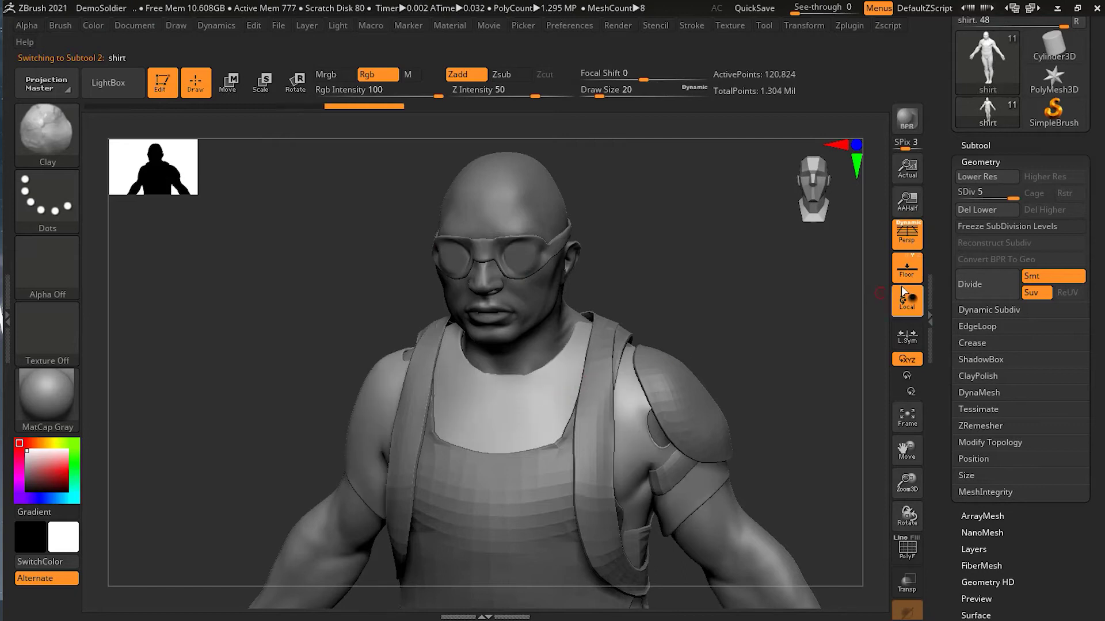
click(985, 163)
Move the goggles and then the shirt to the top, ordering subtools shirt, goggles, DemoSoldier
click(975, 145)
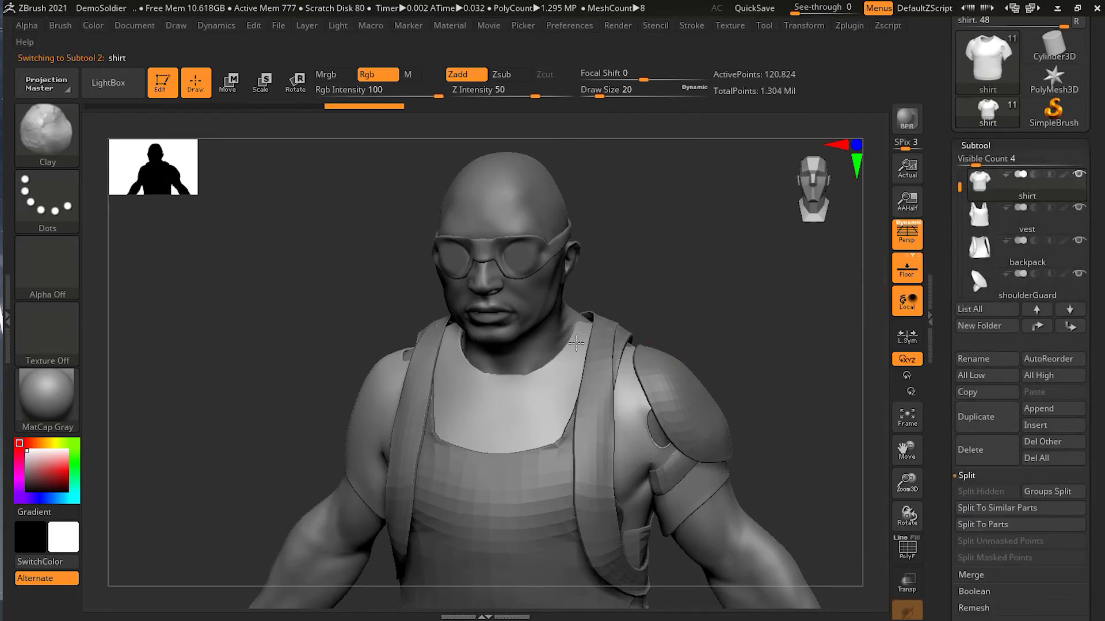
alt+click(518, 214)
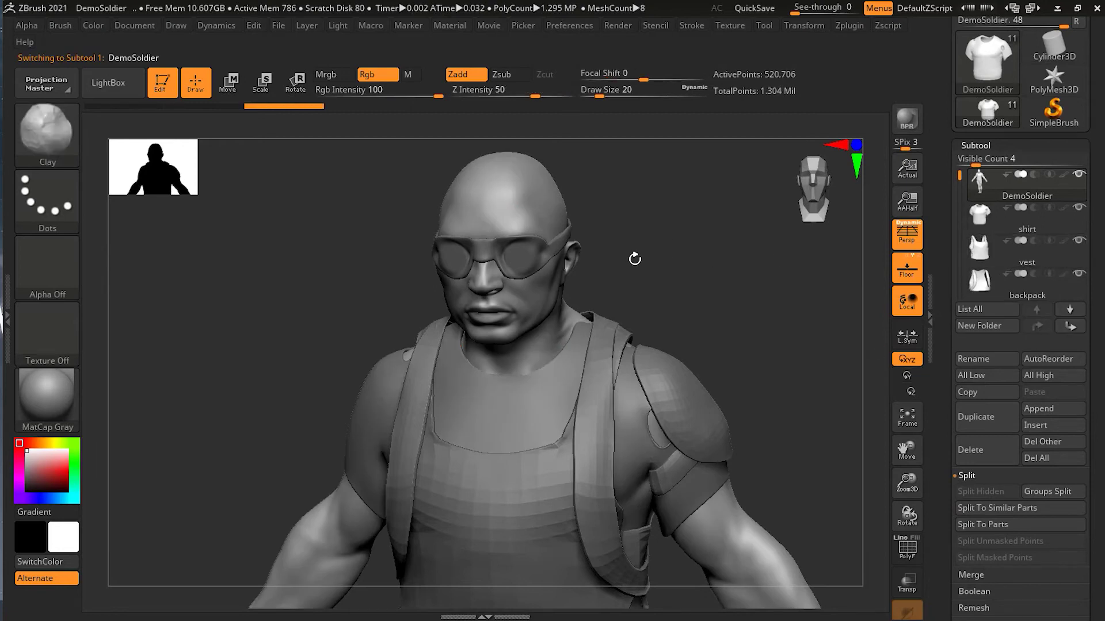
alt+click(530, 257)
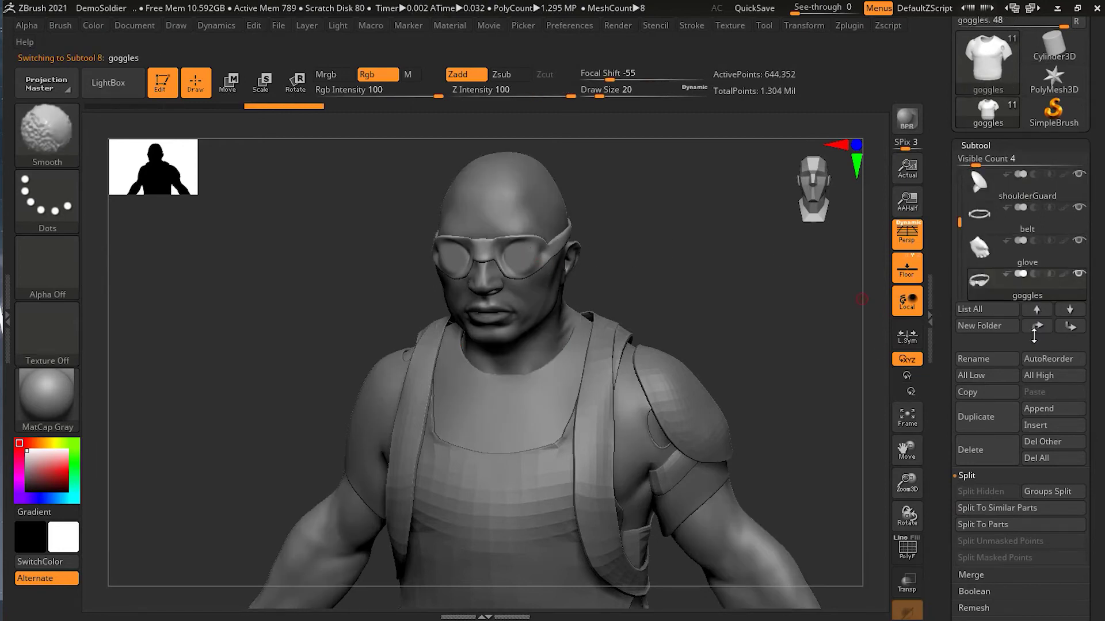
key(shift)
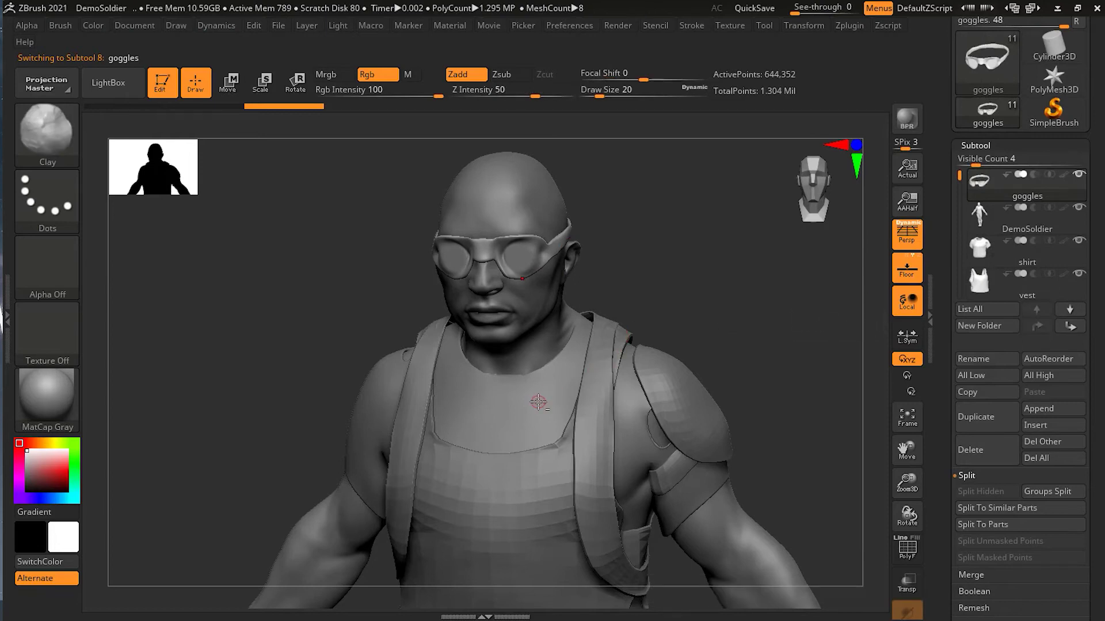
alt+click(537, 402)
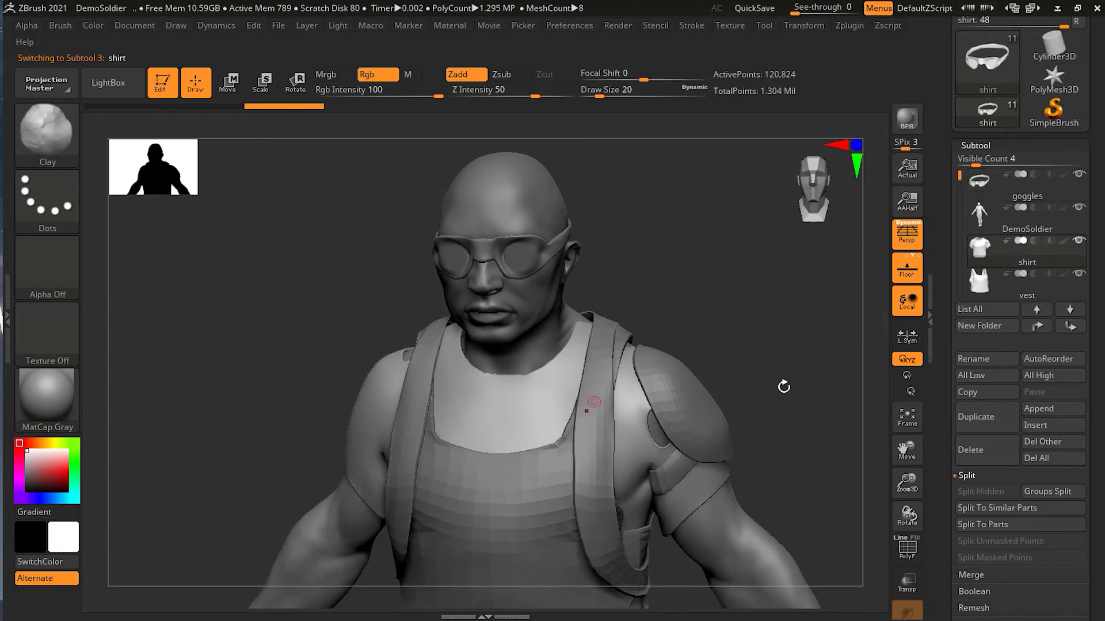
shift+click(1044, 325)
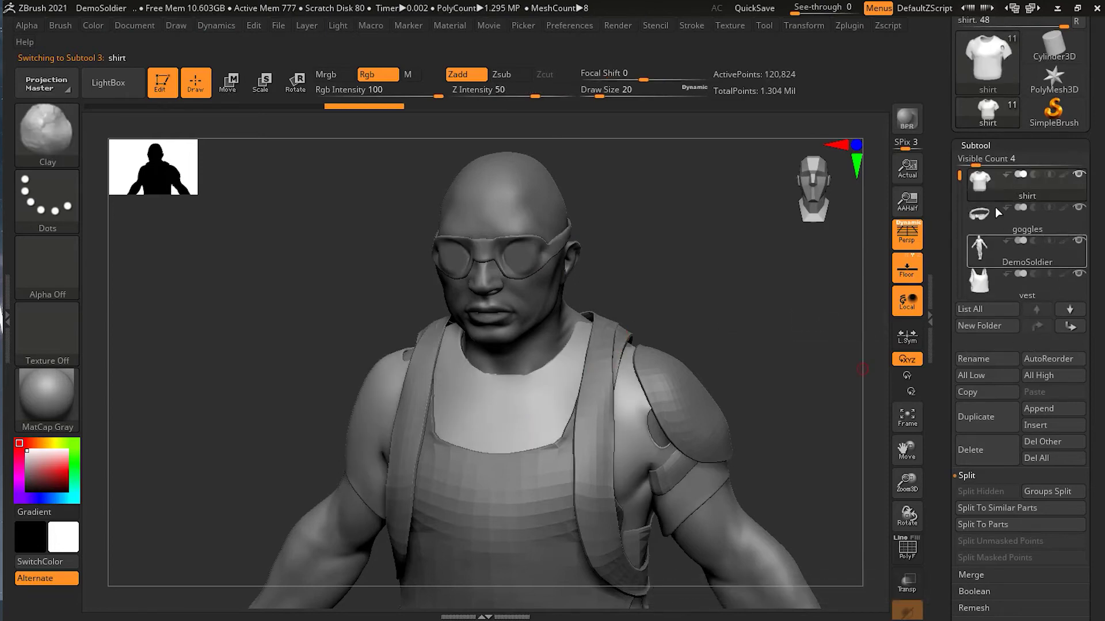
click(989, 576)
MergeDown the goggles and then the DemoSoldier body into the shirt, confirming each
click(979, 525)
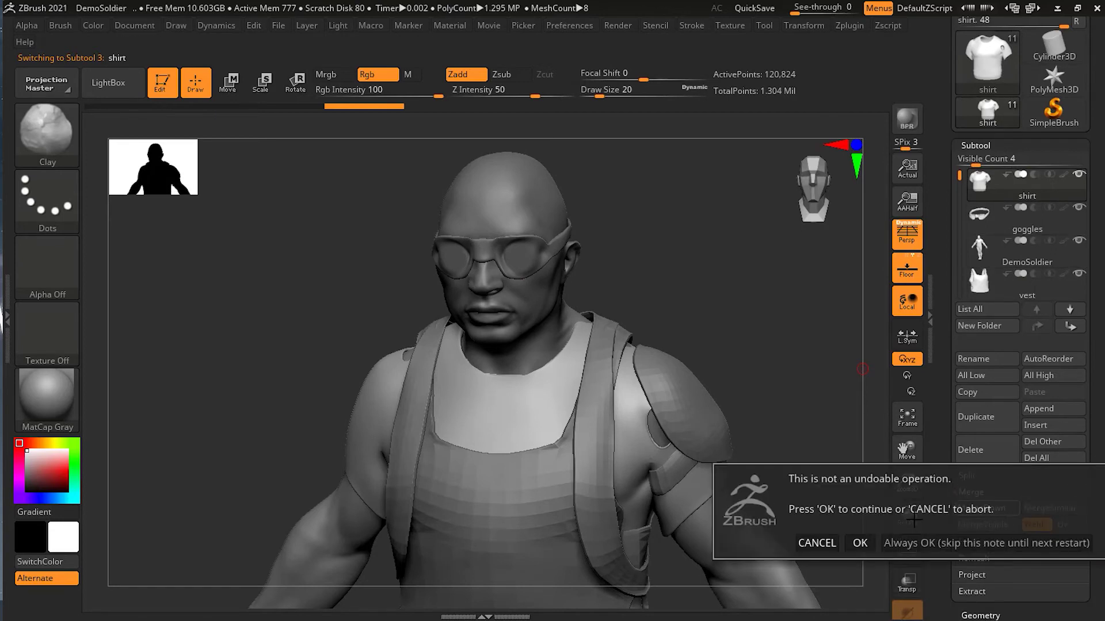
click(854, 546)
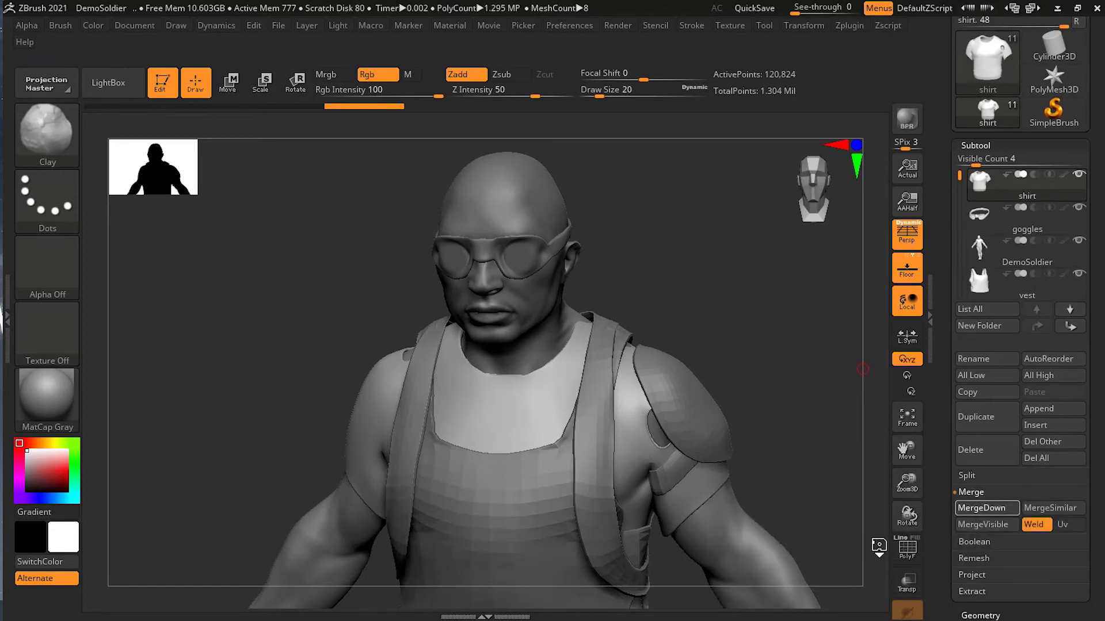
click(1001, 507)
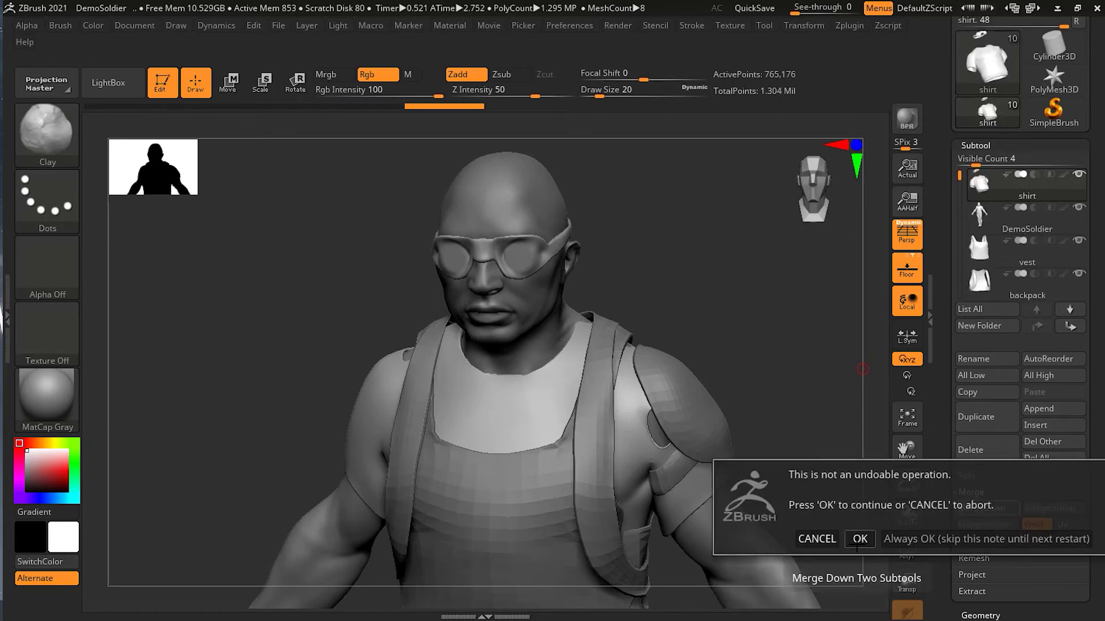
click(857, 541)
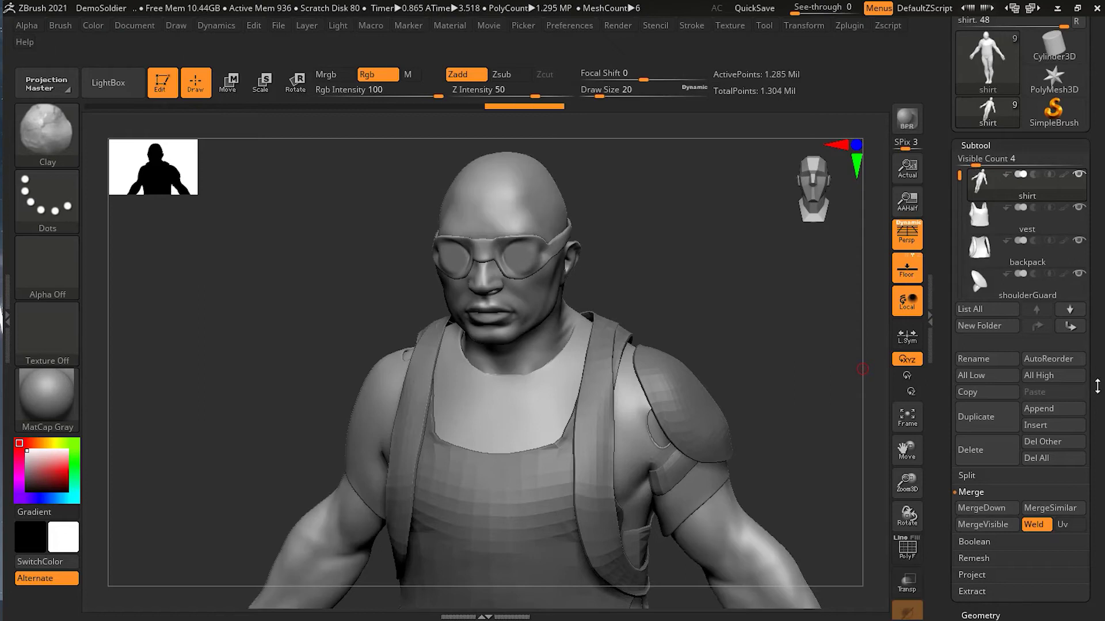
Solo the merged shirt mesh and zoom out to see the whole torso and arms
mouse_move(1058, 188)
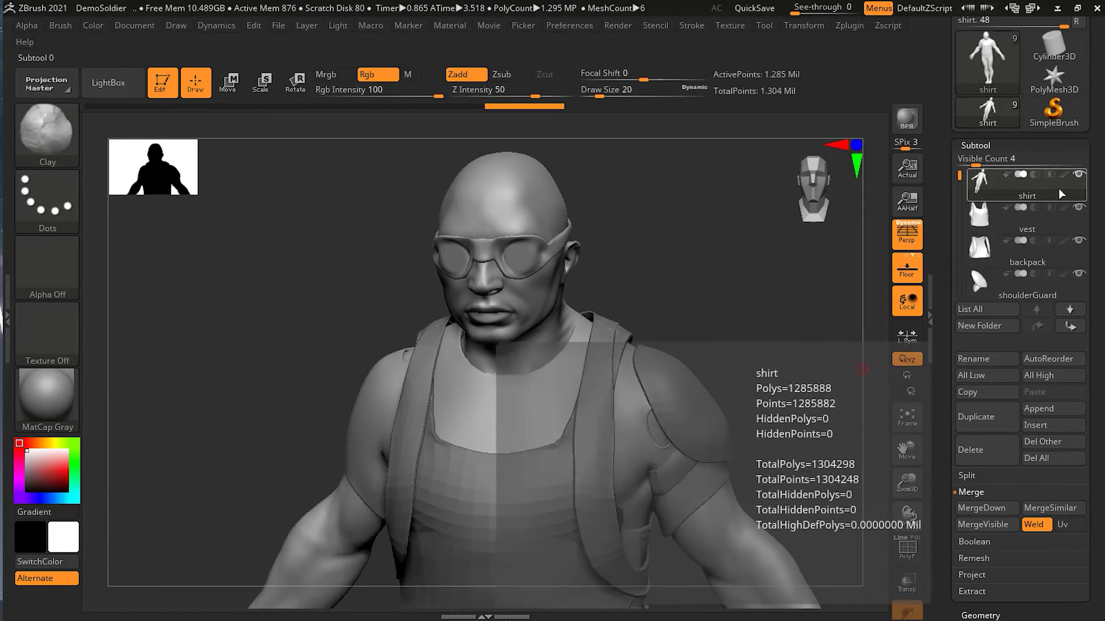
key(shift)
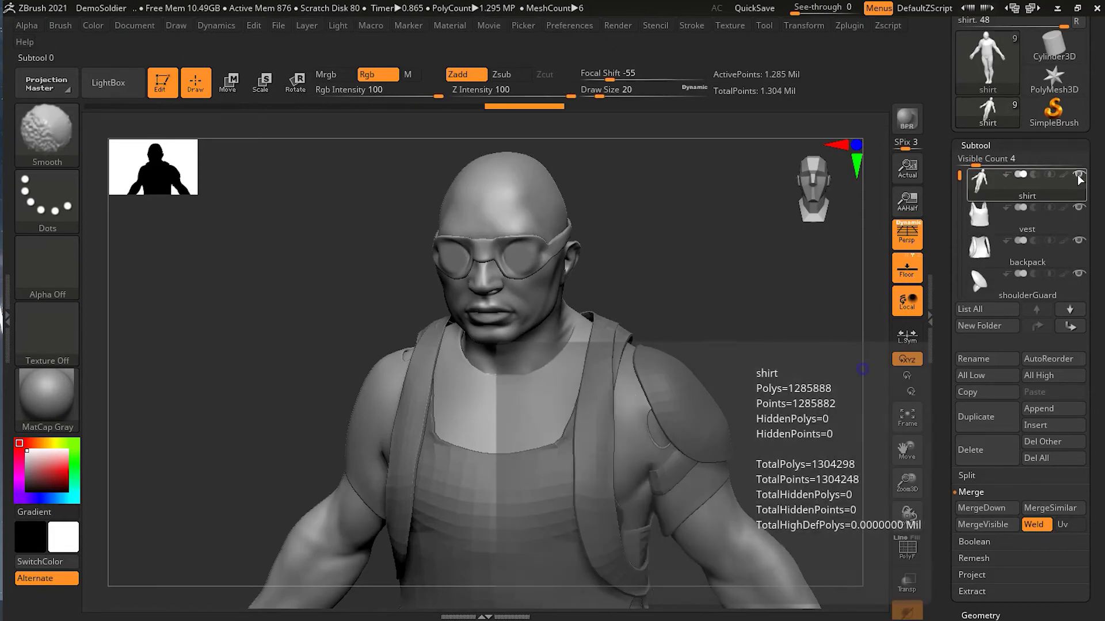
shift+click(1079, 179)
shift+click(1079, 179)
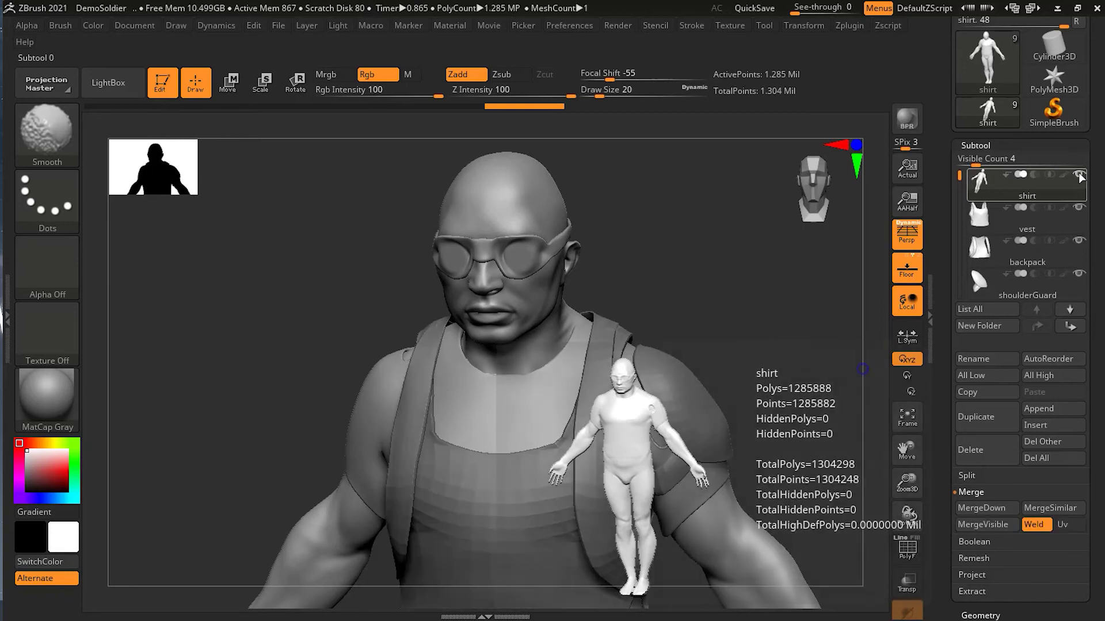
shift+click(1079, 179)
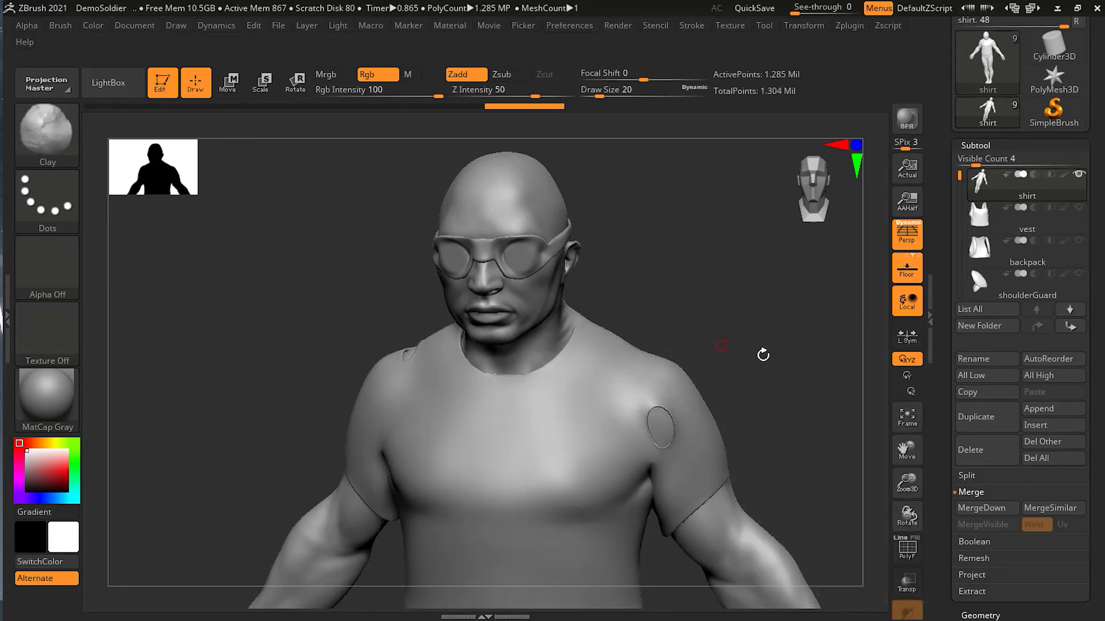
alt+drag(763, 355, 648, 382)
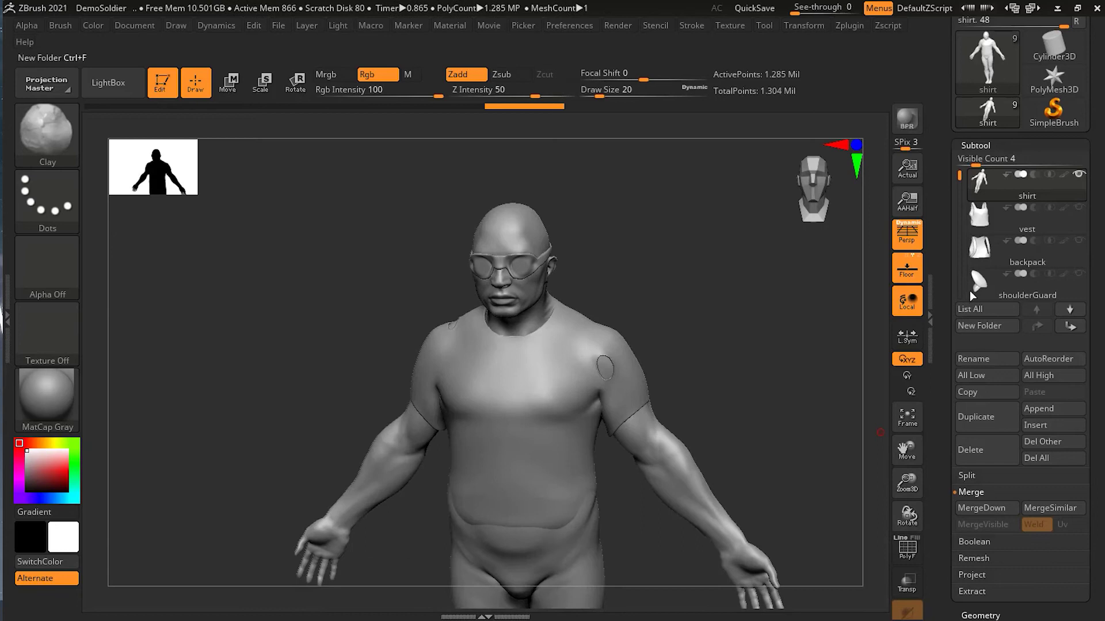
click(976, 146)
click(982, 162)
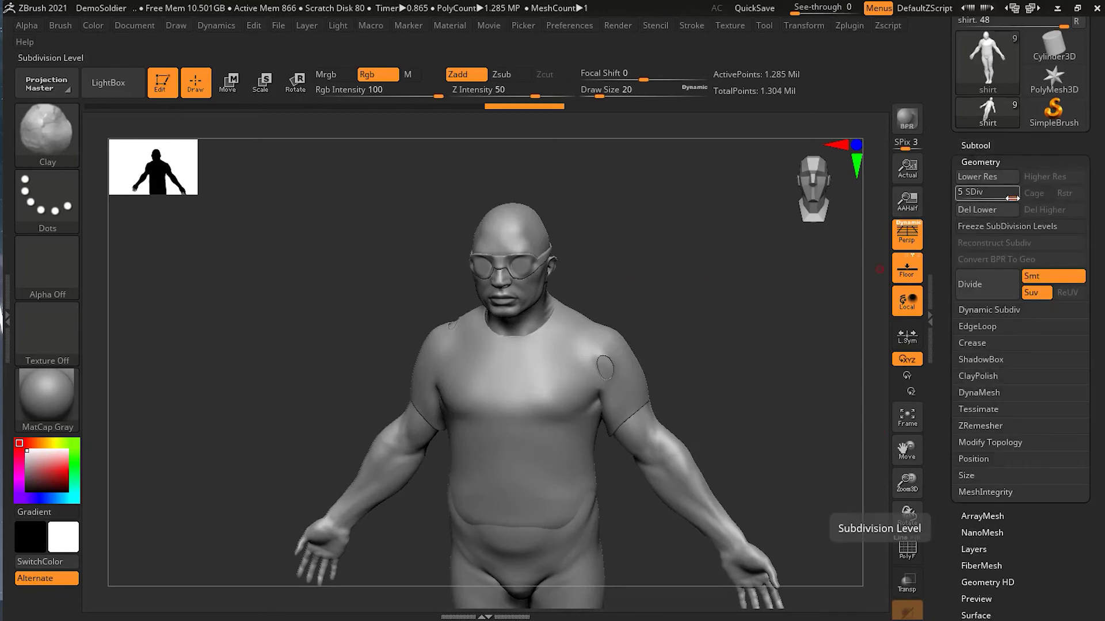
alt+drag(723, 276, 743, 236)
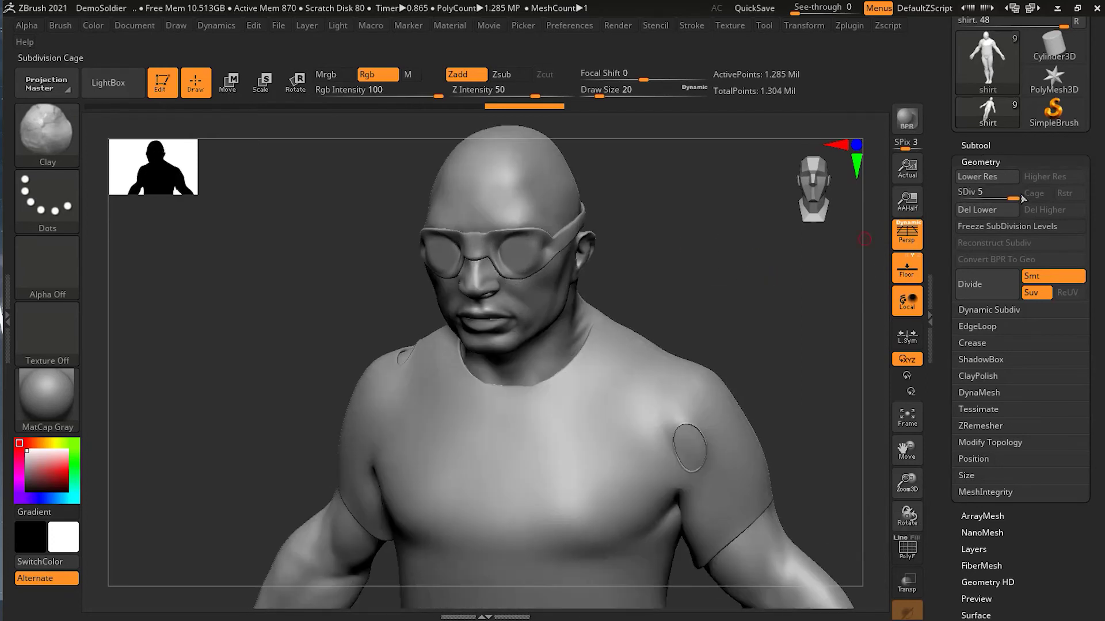
mouse_move(1011, 198)
mouse_down()
mouse_move(962, 199)
mouse_move(1013, 200)
mouse_up()
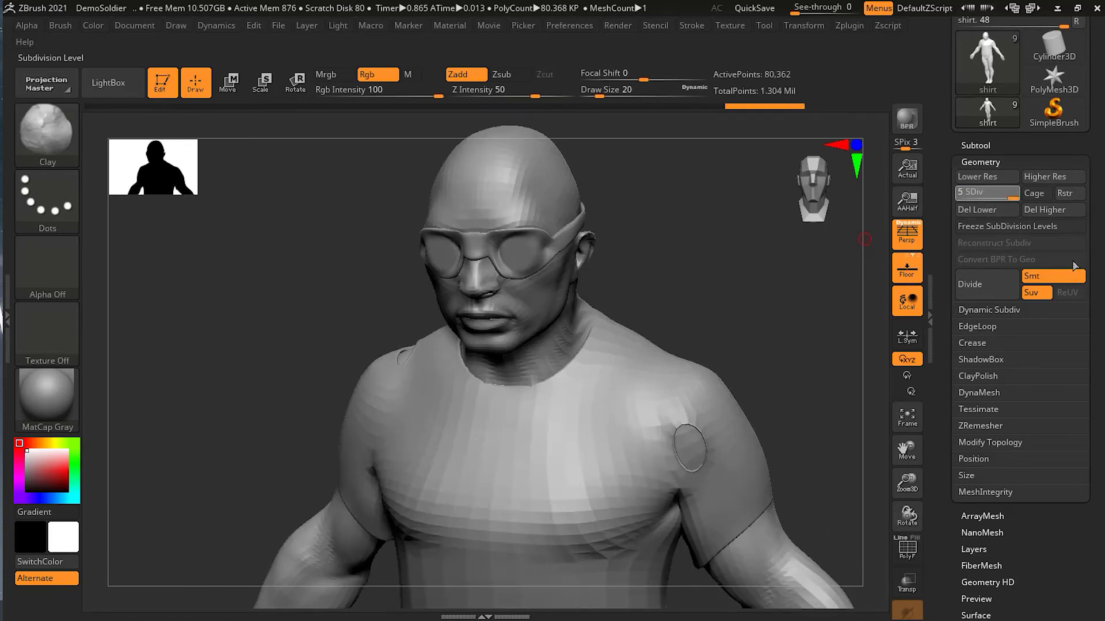
click(977, 177)
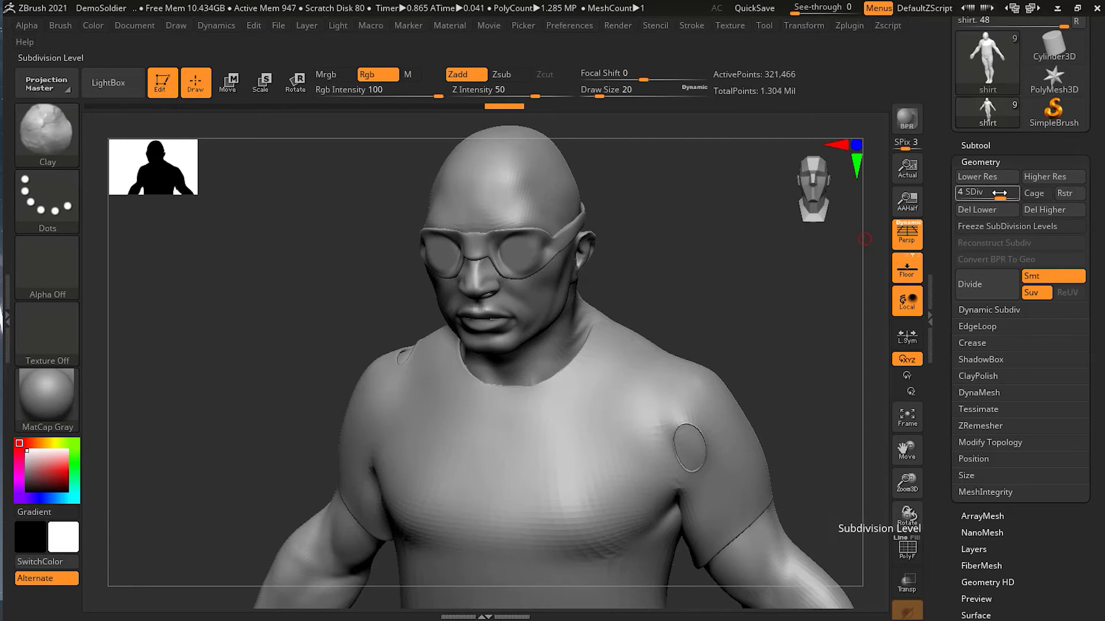
drag(999, 193, 957, 194)
Split the merged shirt mesh back into separate subtools
click(977, 145)
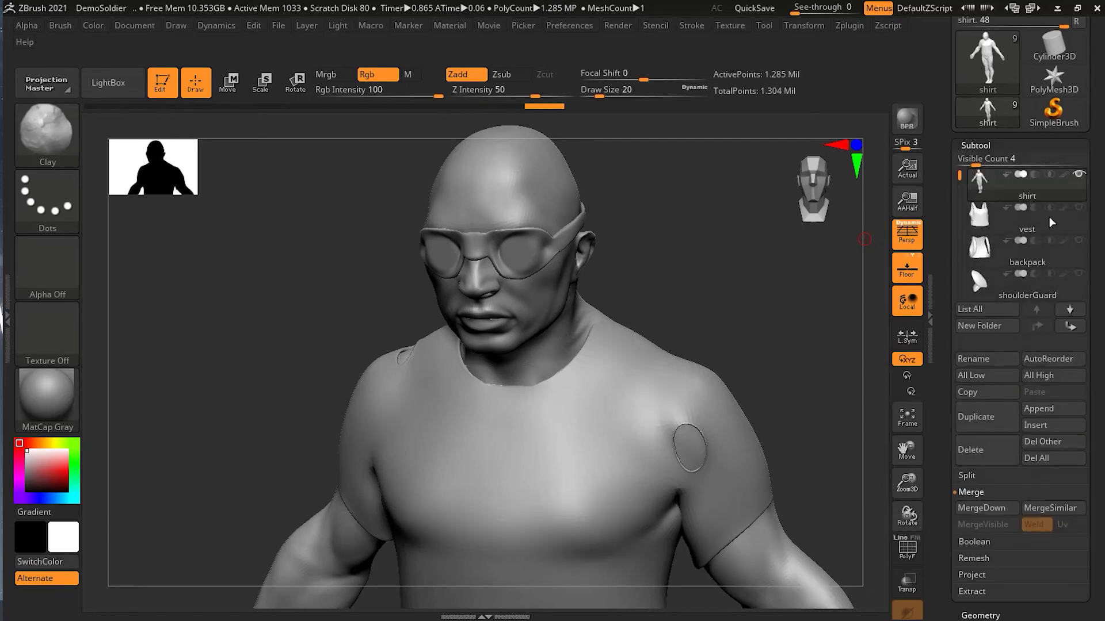
drag(1103, 357, 1097, 288)
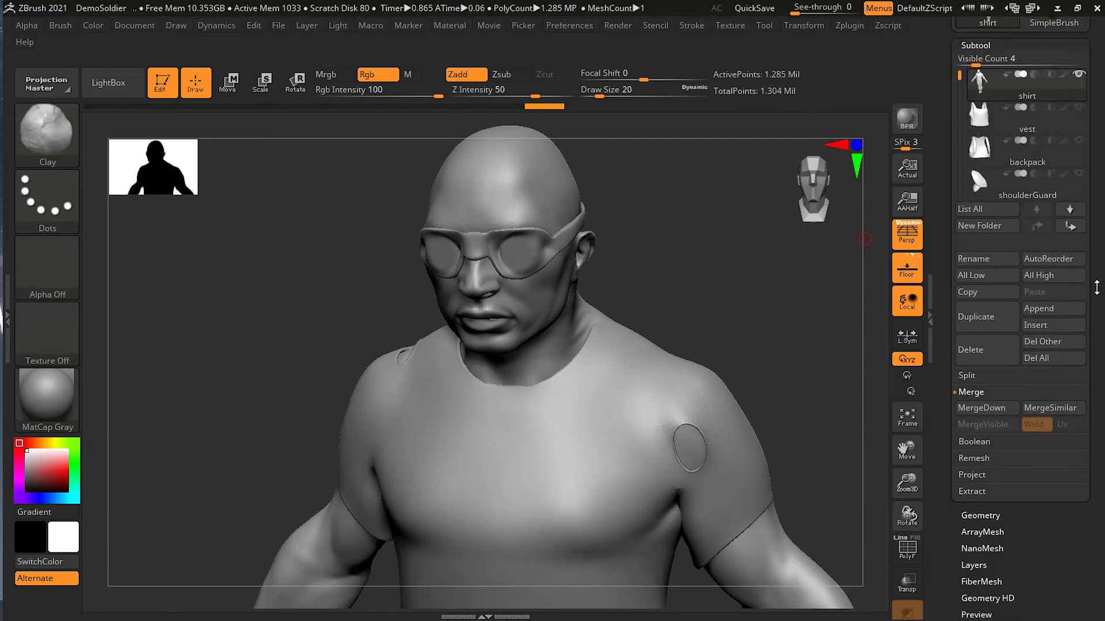
click(973, 372)
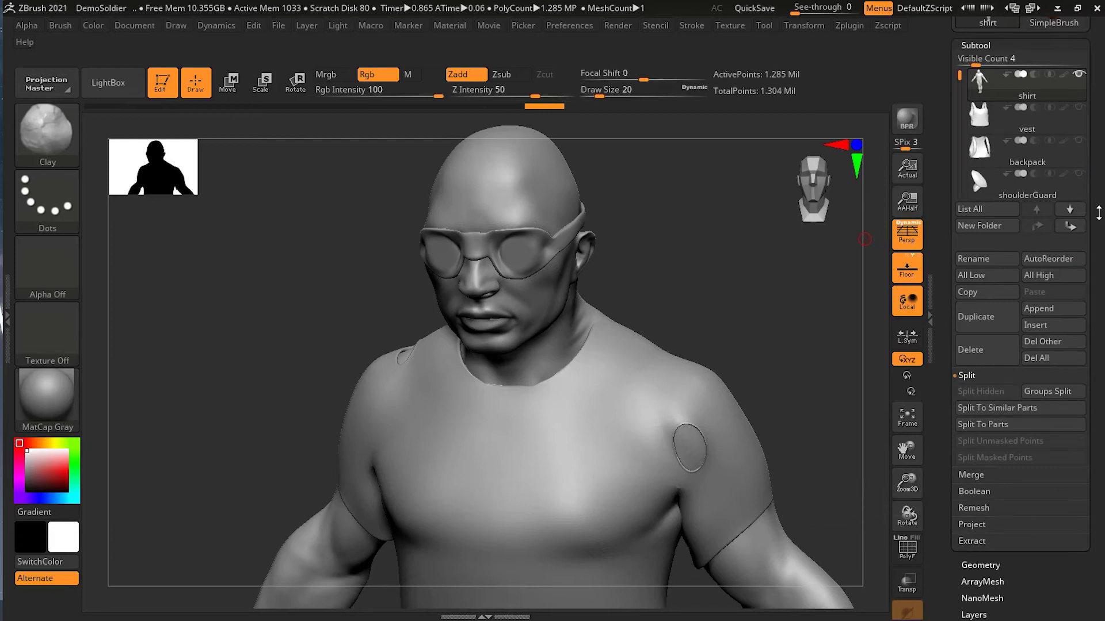
mouse_move(1098, 219)
mouse_down()
mouse_move(1097, 290)
mouse_move(1098, 234)
mouse_up()
click(1006, 447)
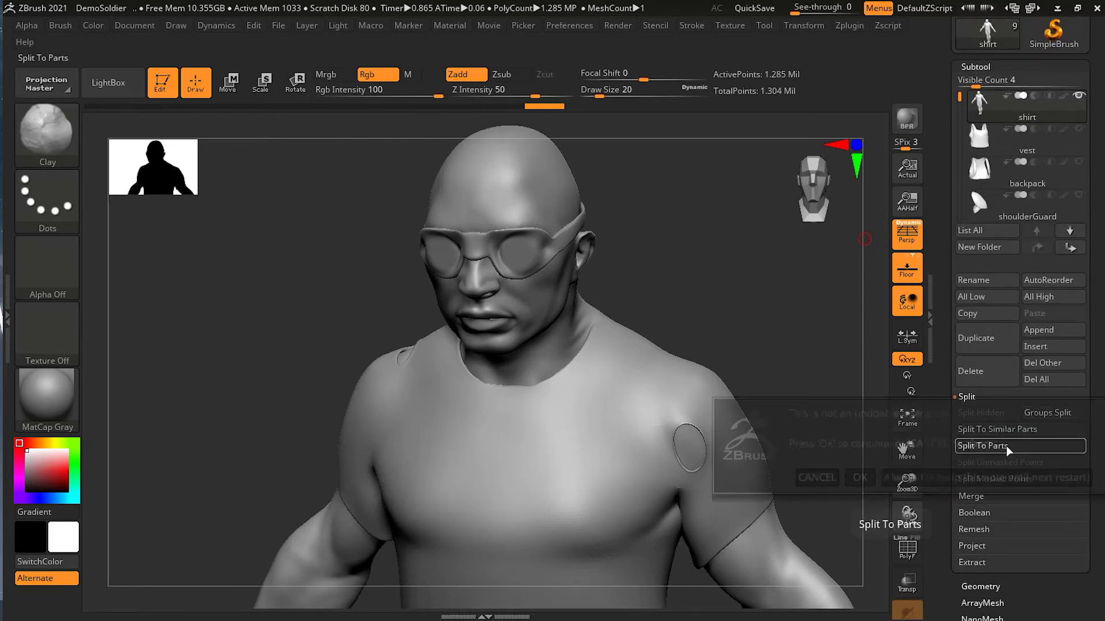
click(860, 478)
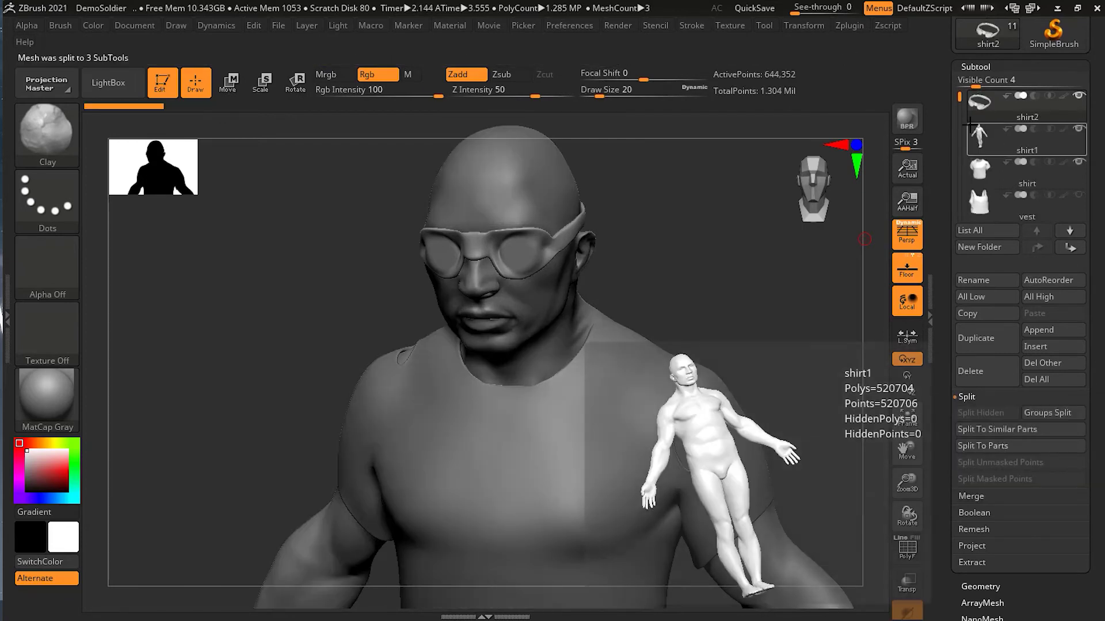
Return the split mesh to subdivision level 5 in Tool > Geometry
click(977, 67)
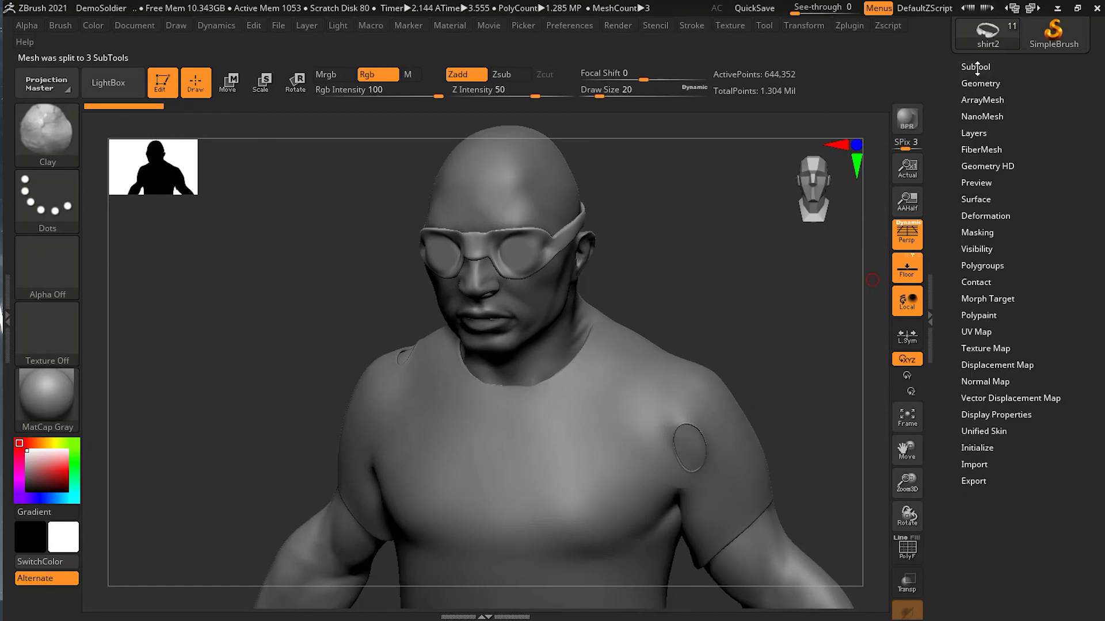
click(980, 82)
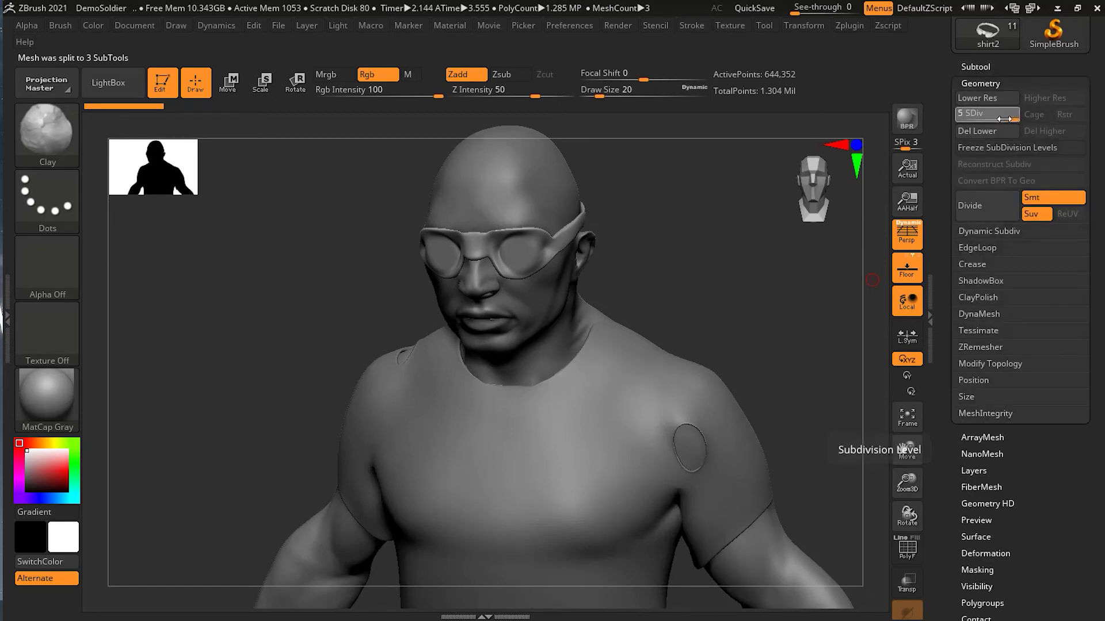
drag(962, 121, 1021, 115)
drag(791, 296, 744, 299)
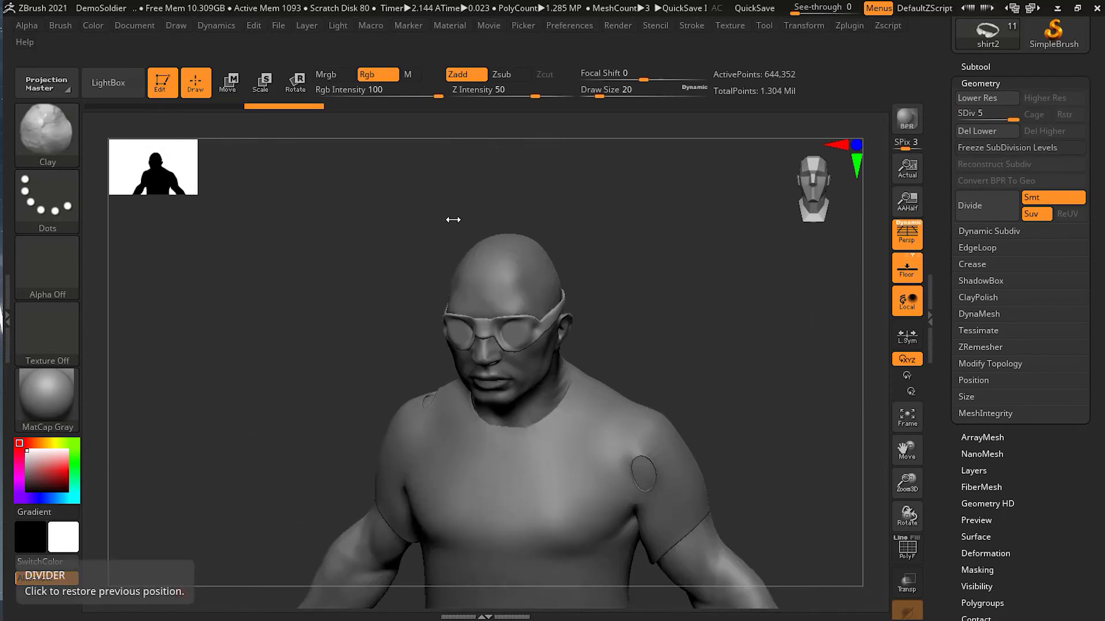
Reload DemoSoldier.ZPR from LightBox without saving, then frame the soldier's head and chest
click(115, 85)
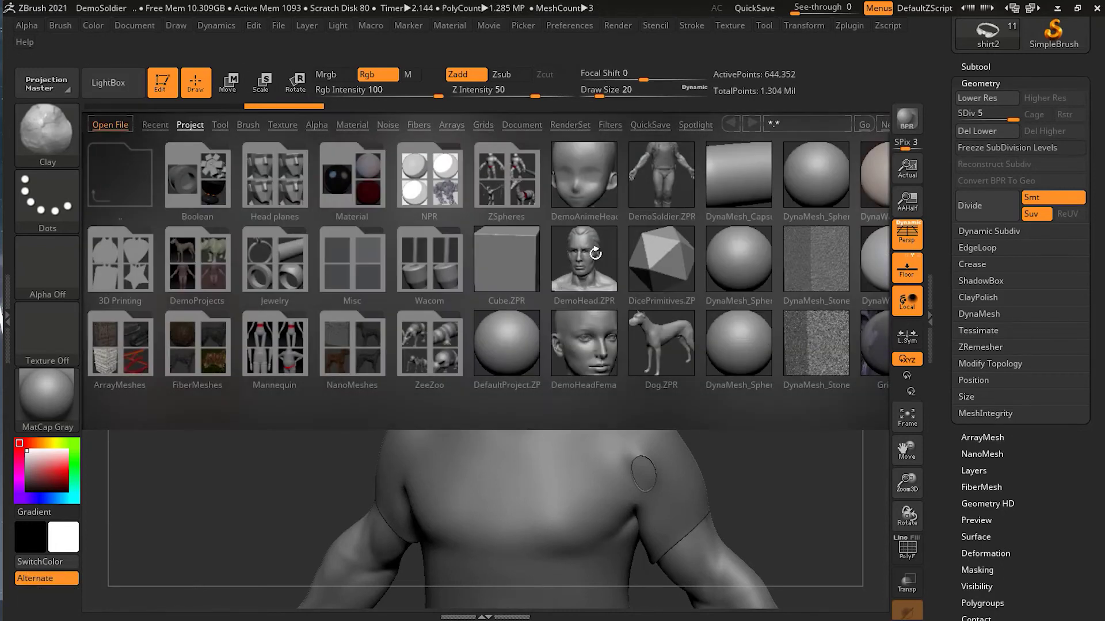
double_click(667, 189)
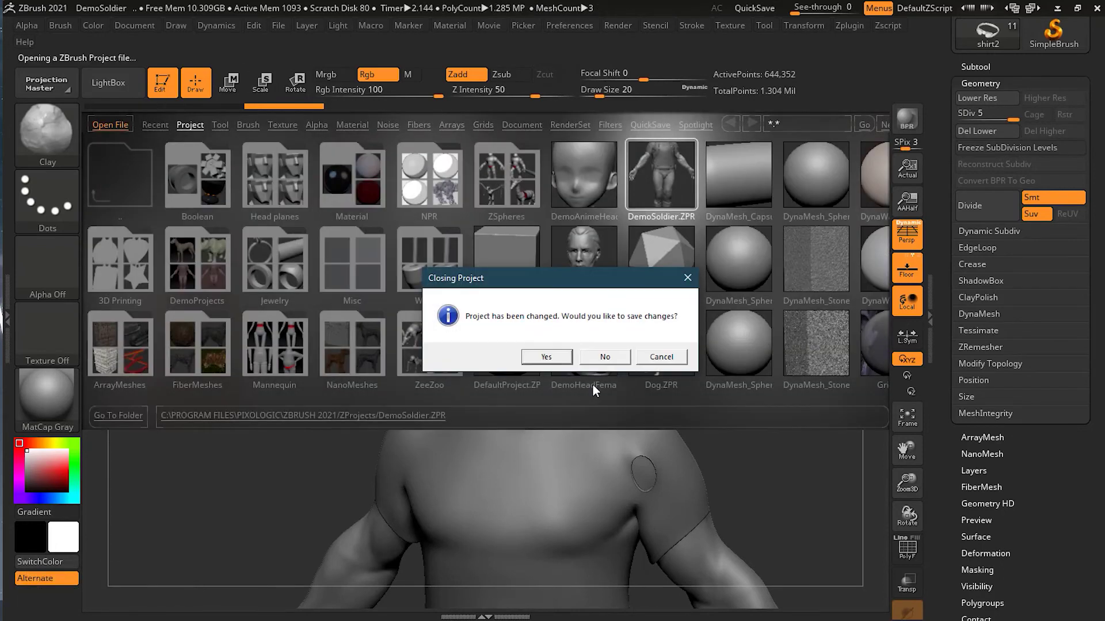
click(599, 357)
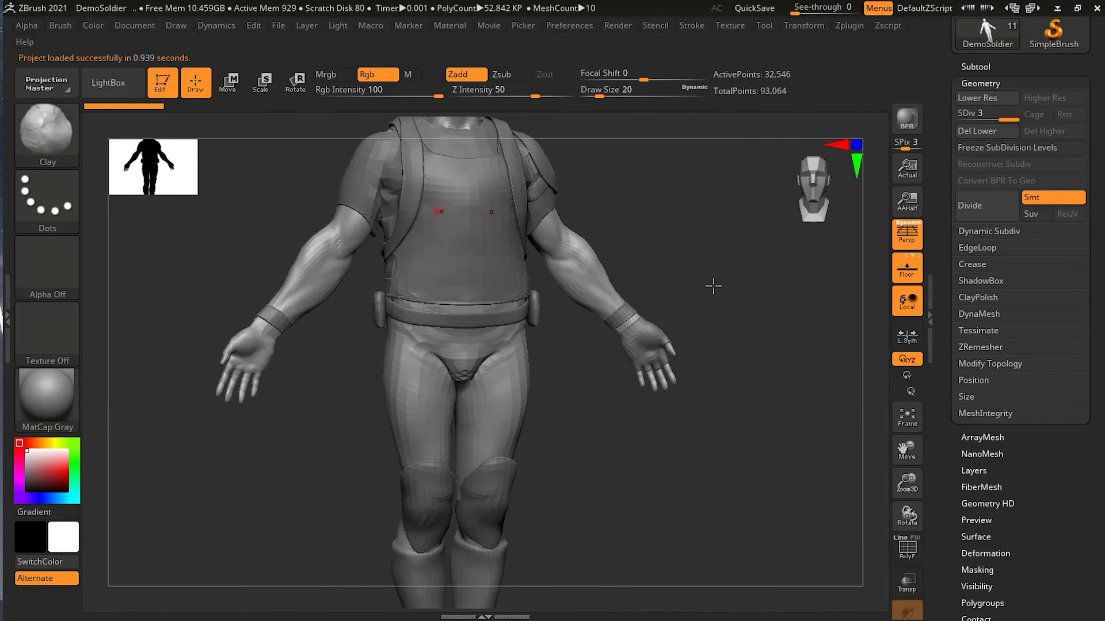
drag(767, 457, 720, 387)
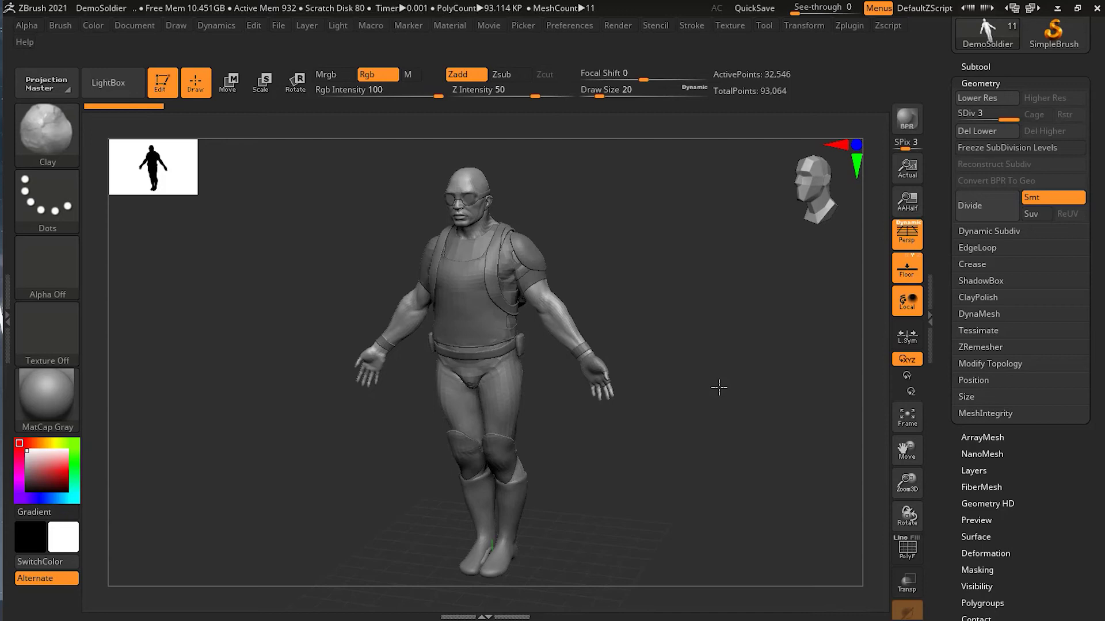
ctrl+right_drag(582, 278, 712, 382)
Subdivide the soldier's head with Ctrl+D up to SDiv 7
mouse_move(645, 302)
right_down()
mouse_move(732, 299)
mouse_move(722, 361)
mouse_move(713, 294)
right_up()
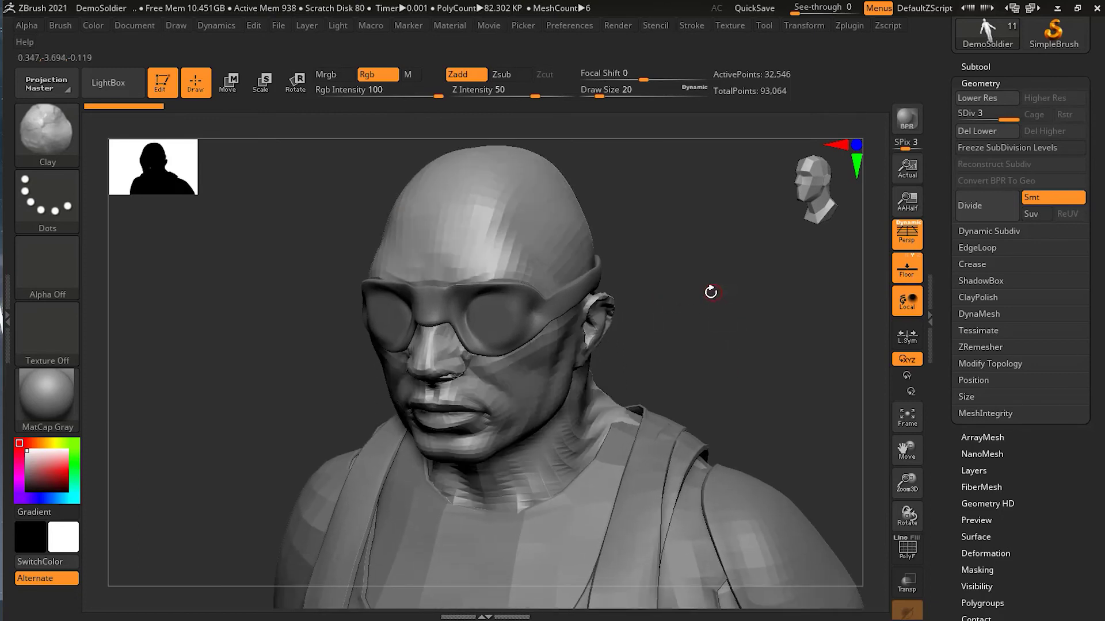
key(shift+d)
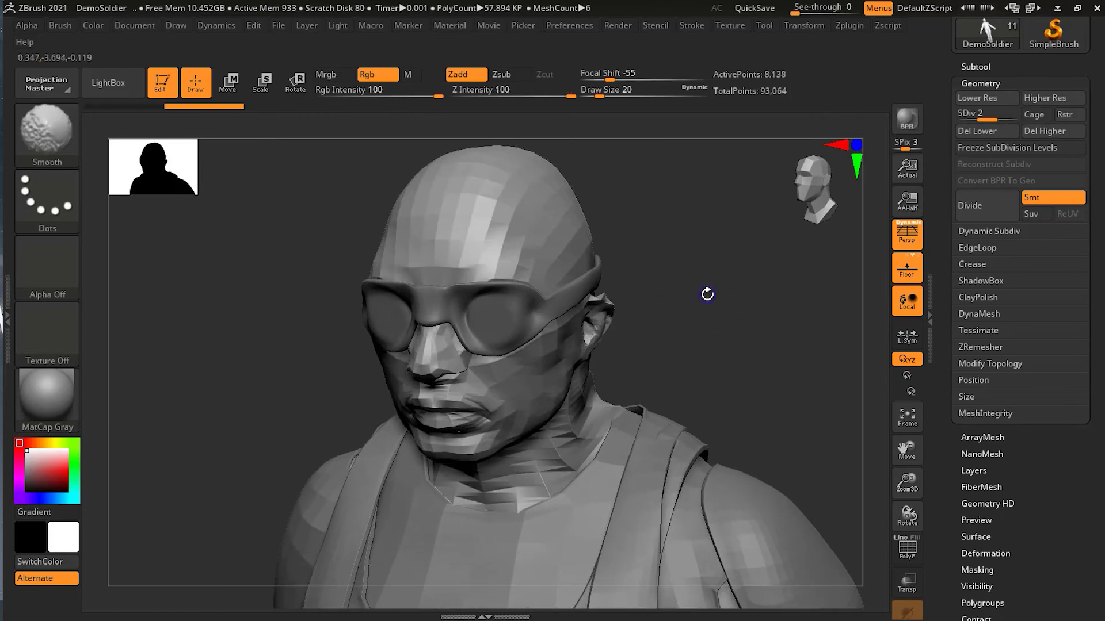
key(ctrl+d)
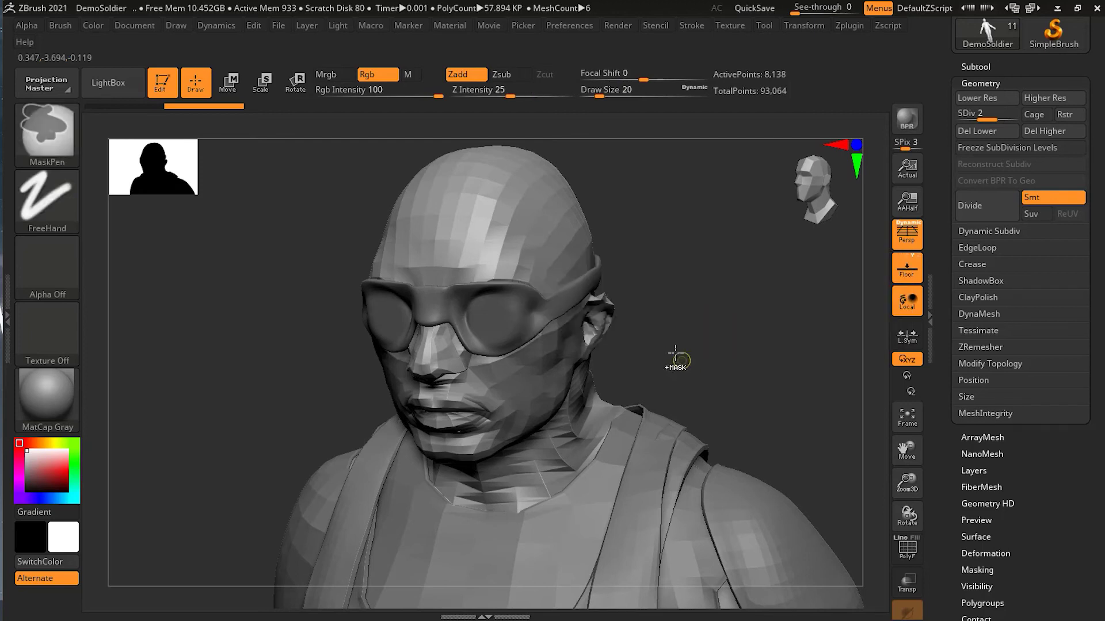
key(d)
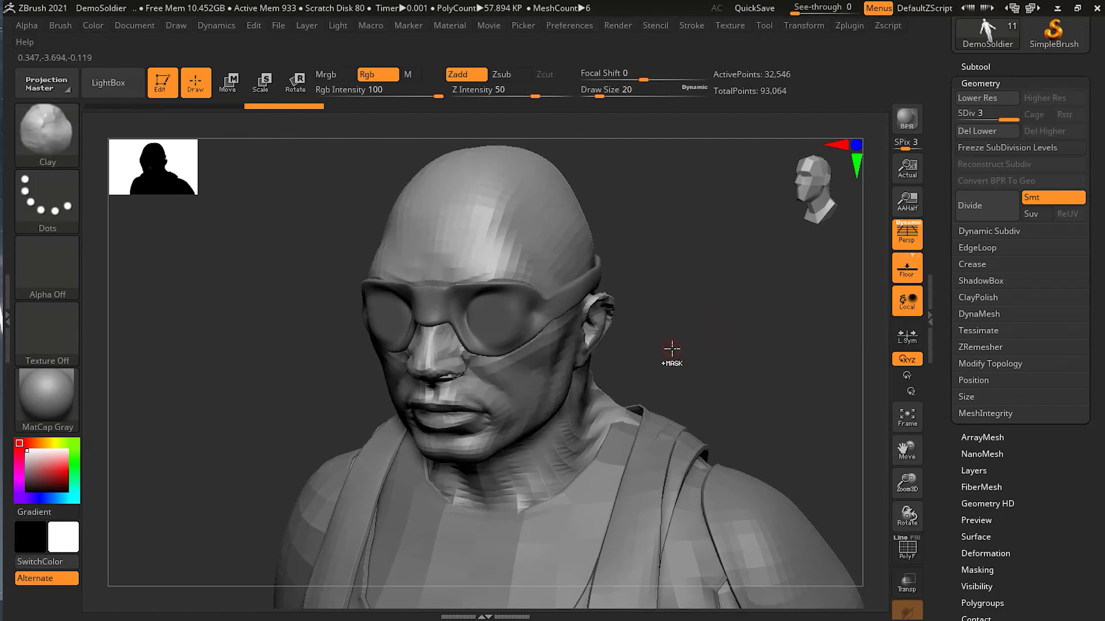
key(ctrl+d)
key(ctrl+d)
key(ctrl+d)
key(ctrl+d)
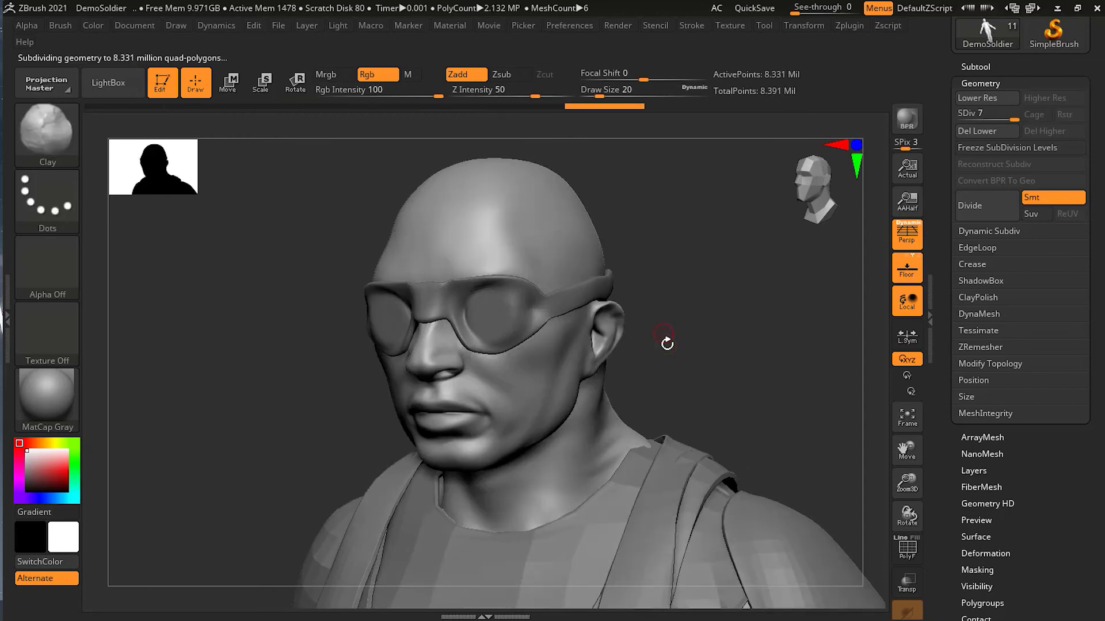
mouse_move(666, 345)
mouse_down()
mouse_move(708, 361)
mouse_move(717, 328)
mouse_up()
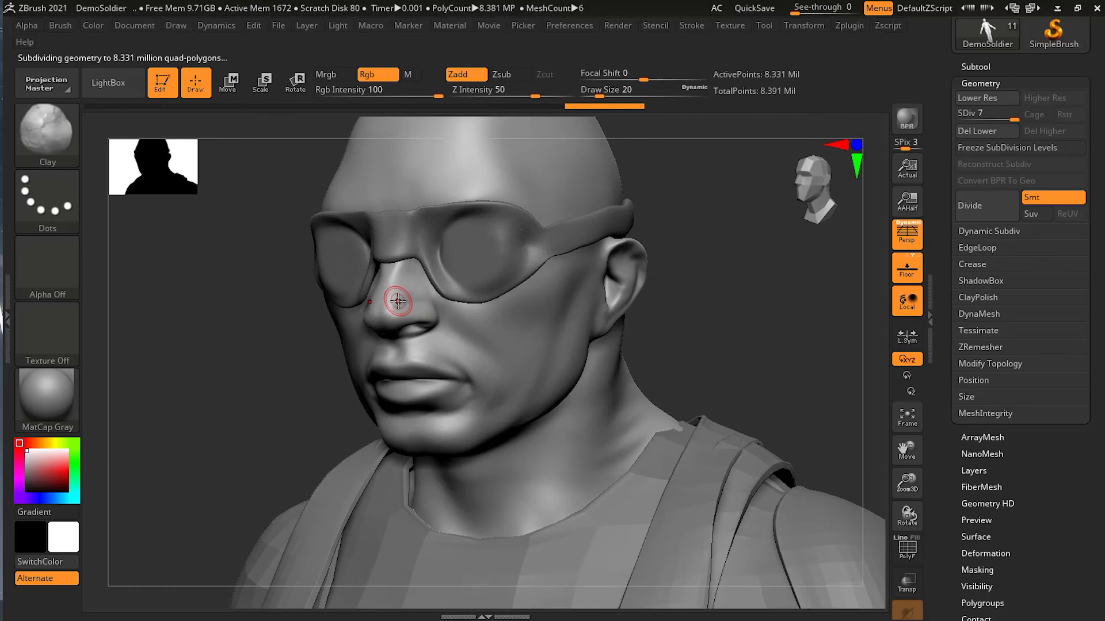
Set Draw Size to 14, select the Standard brush, and stroke a crease beside the nose
key(s)
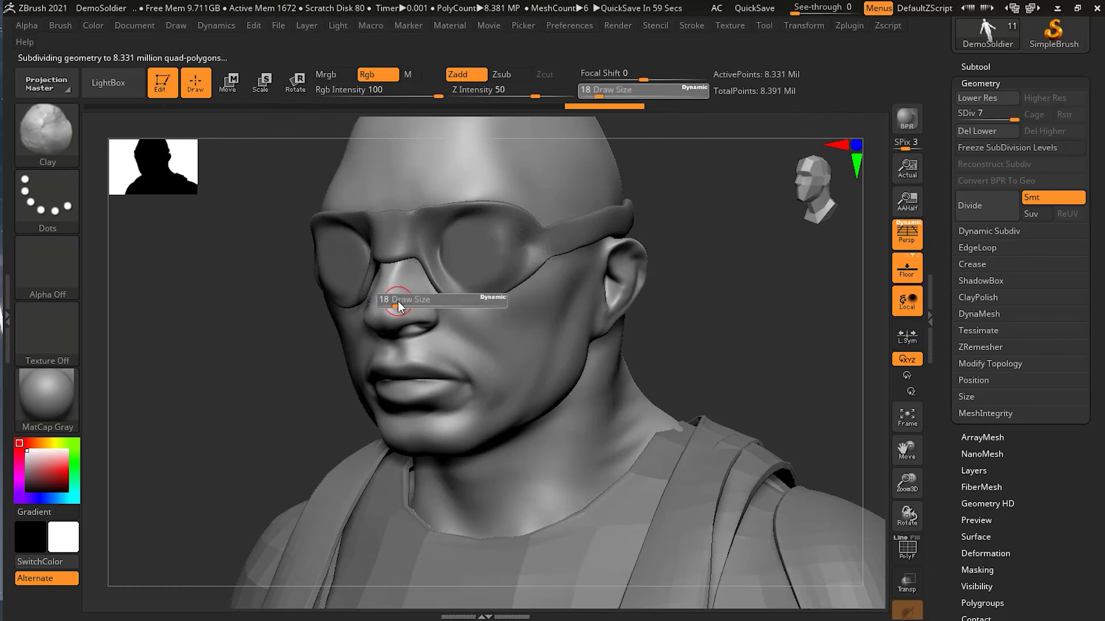
drag(398, 302, 392, 302)
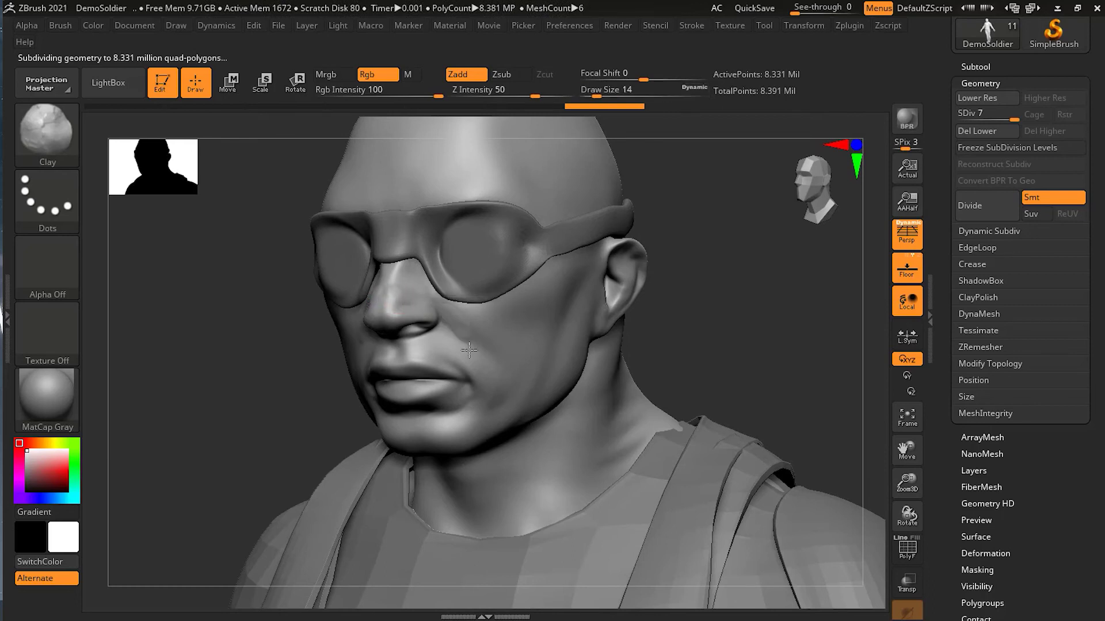
key(shift)
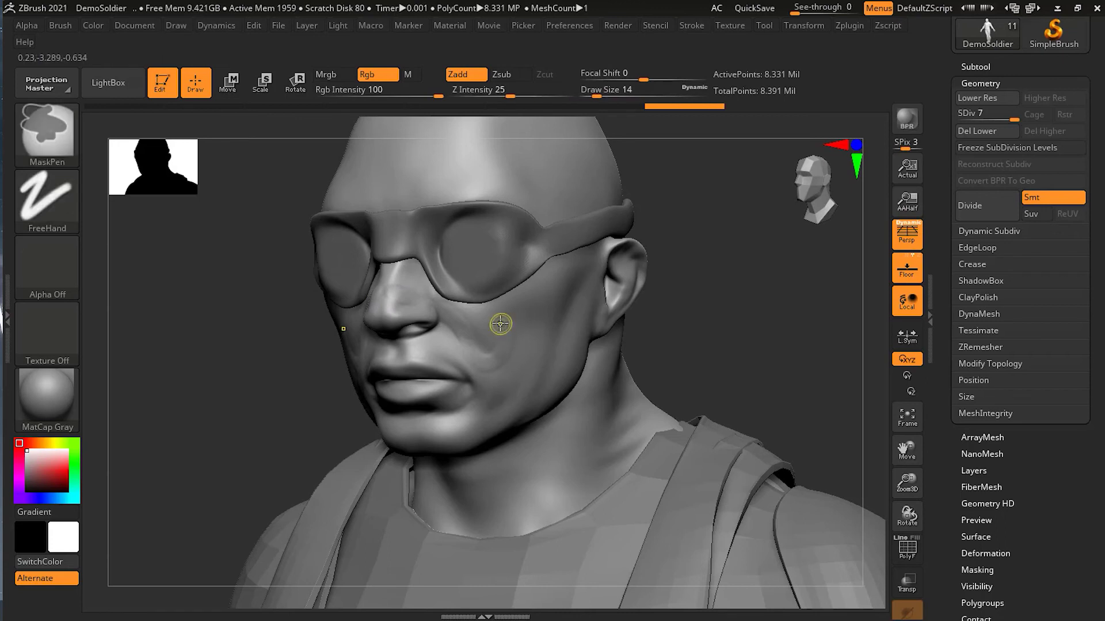
click(47, 150)
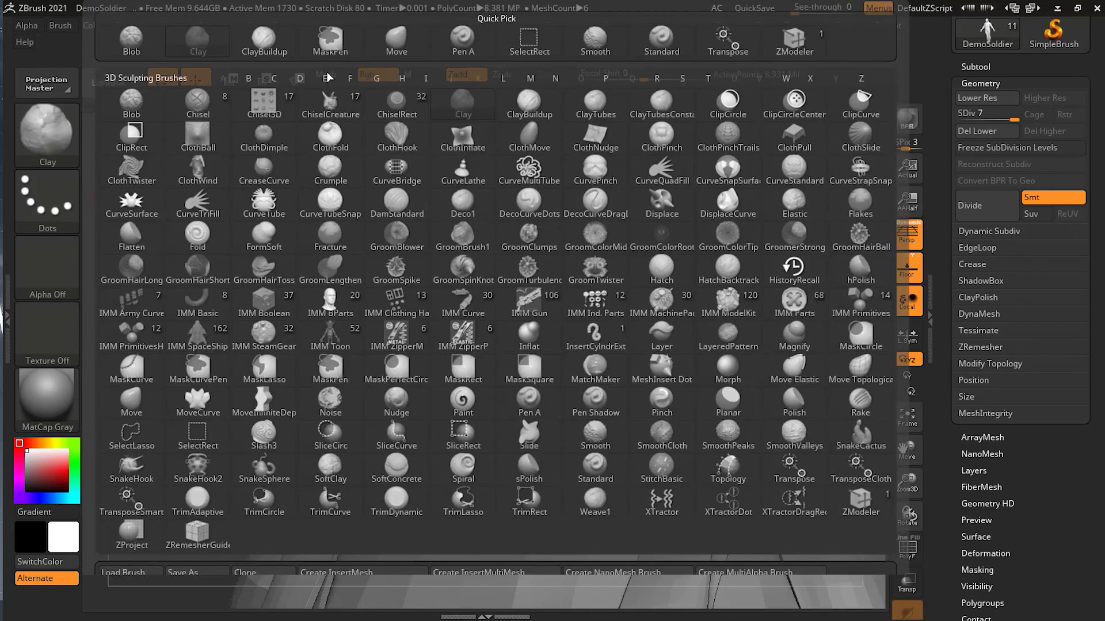
click(384, 40)
click(58, 132)
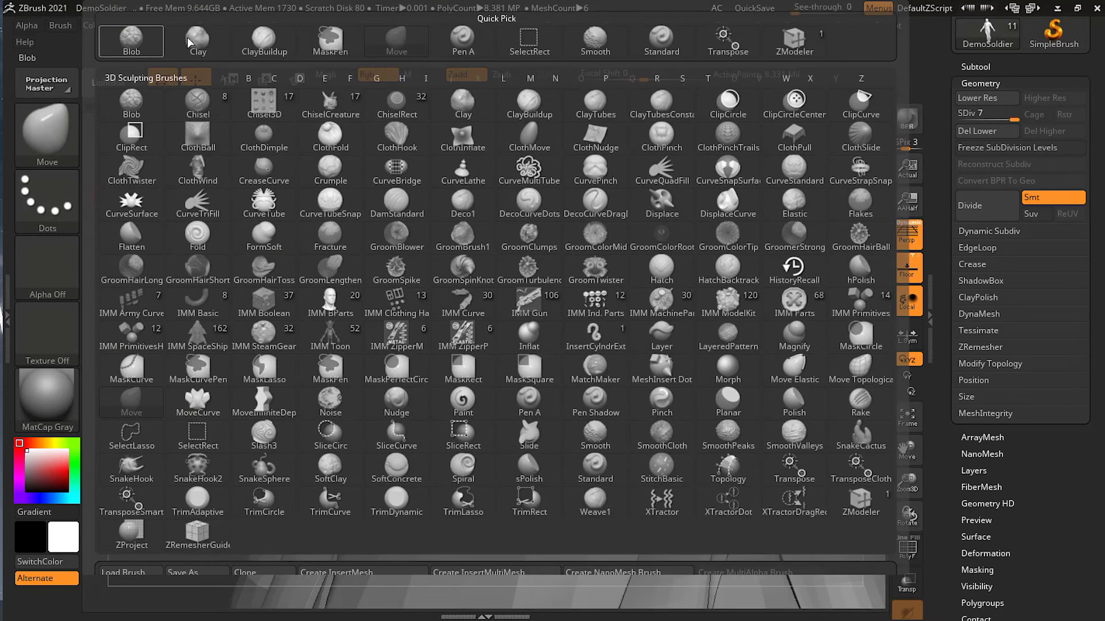
click(660, 40)
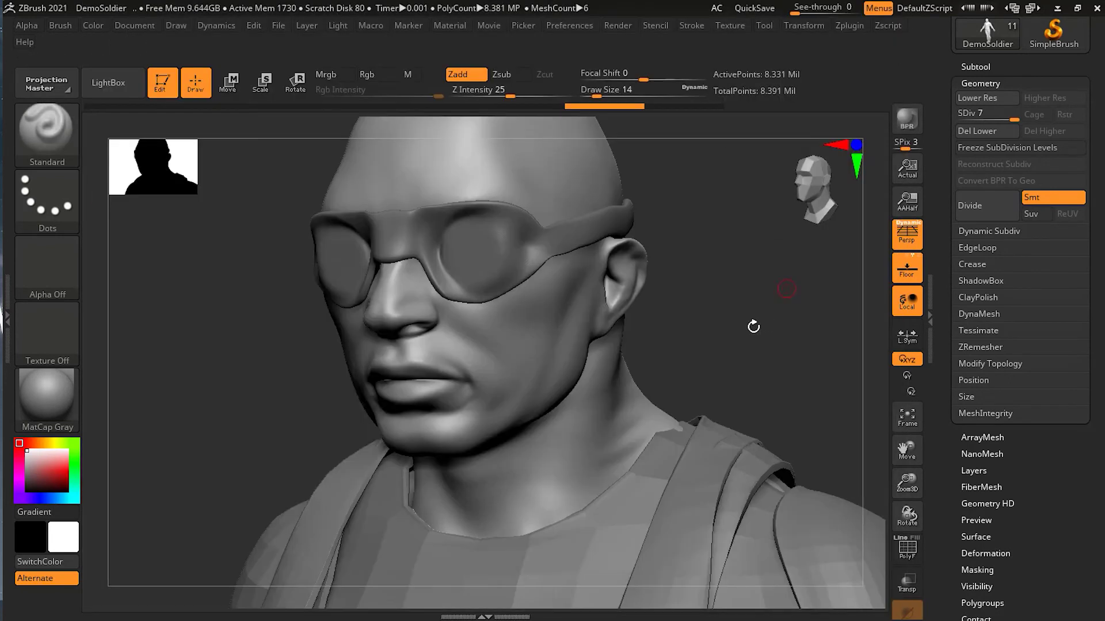
mouse_move(395, 294)
mouse_down()
mouse_move(464, 323)
mouse_move(508, 397)
mouse_up()
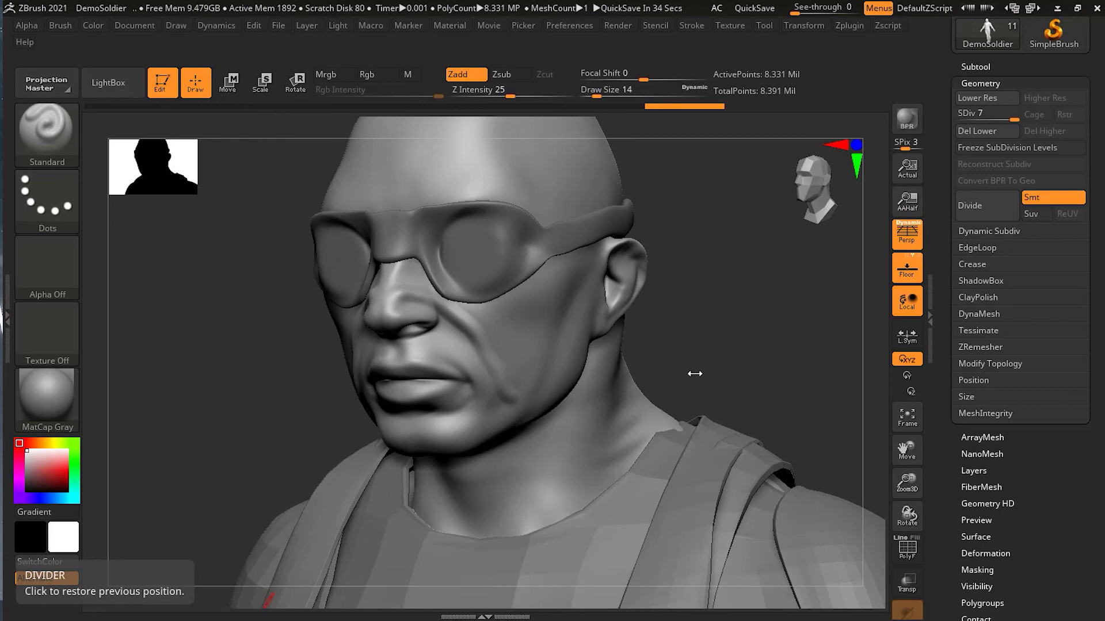
Raise the Standard brush Draw Size to 44 and smooth the new cheek crease
mouse_move(728, 365)
mouse_down()
mouse_move(608, 381)
mouse_move(663, 340)
mouse_move(754, 357)
mouse_move(668, 294)
mouse_move(817, 294)
mouse_up()
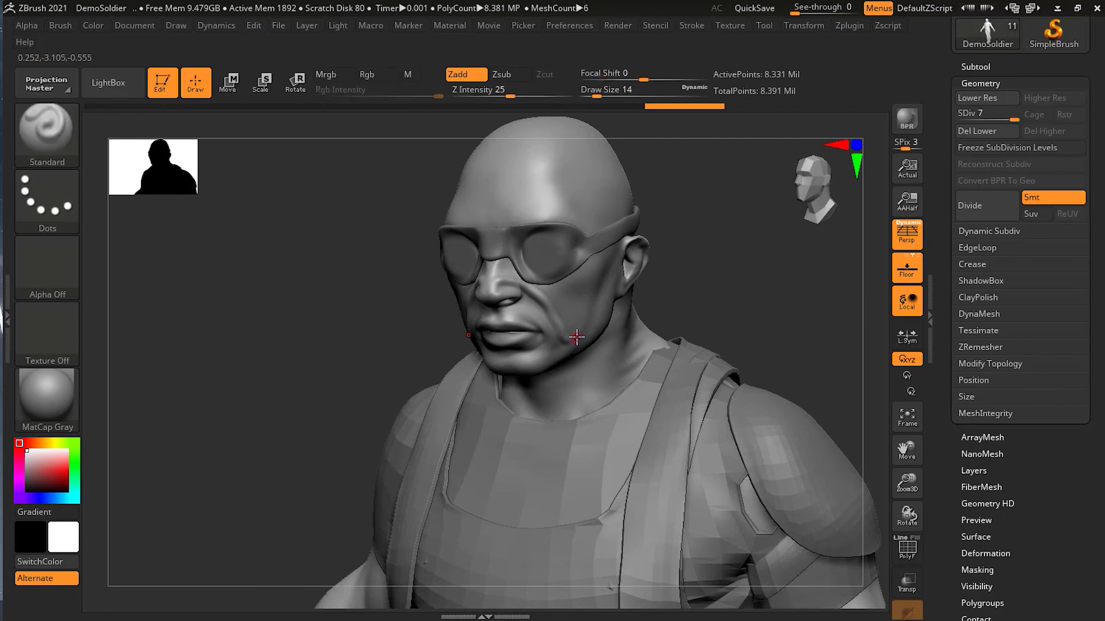
key(s)
drag(577, 336, 569, 338)
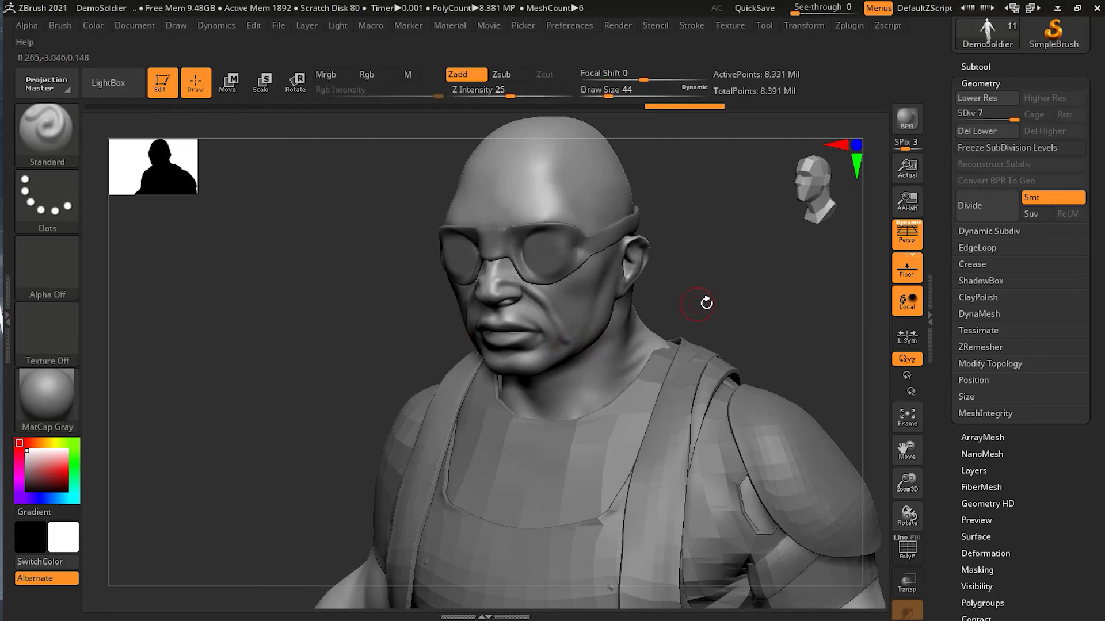
key(shift)
mouse_move(562, 331)
shift+mouse_down()
mouse_move(563, 357)
mouse_move(561, 332)
shift+mouse_up()
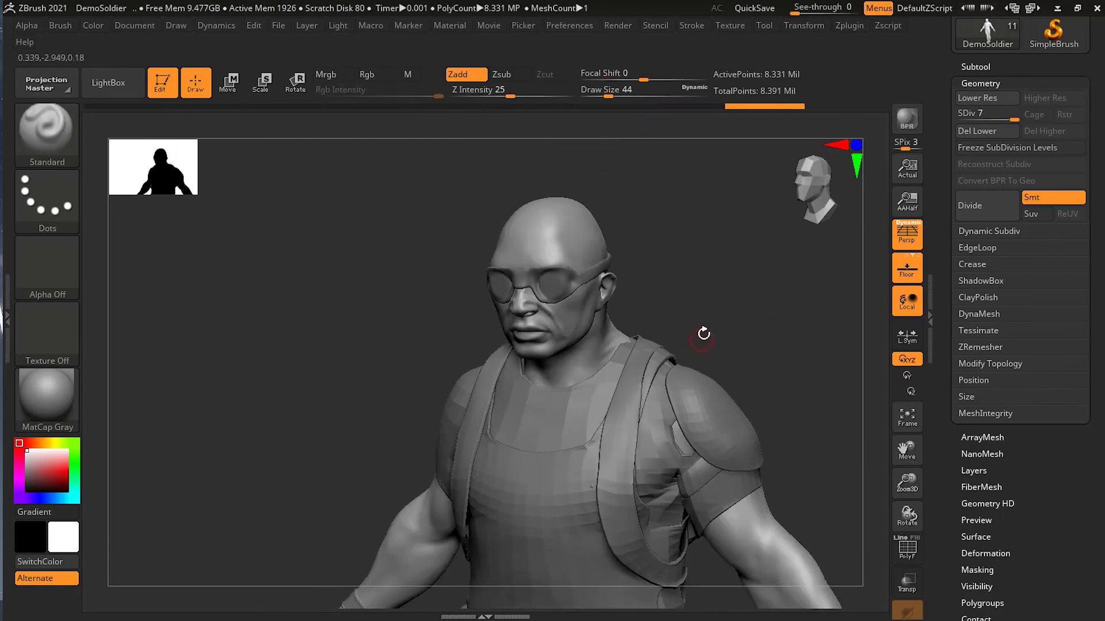
drag(708, 330, 740, 334)
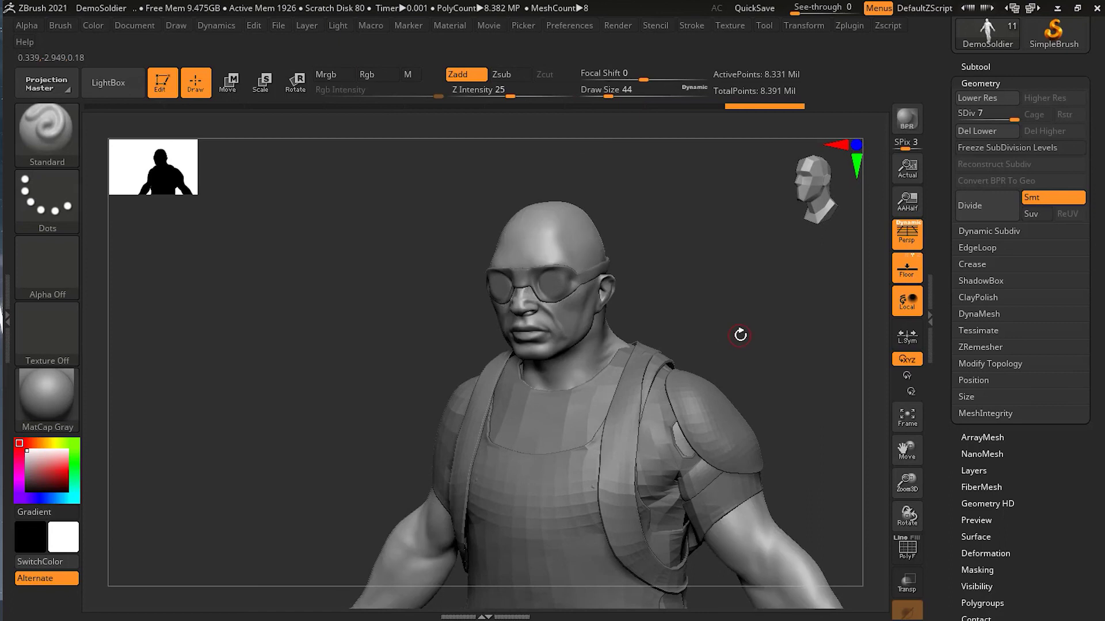